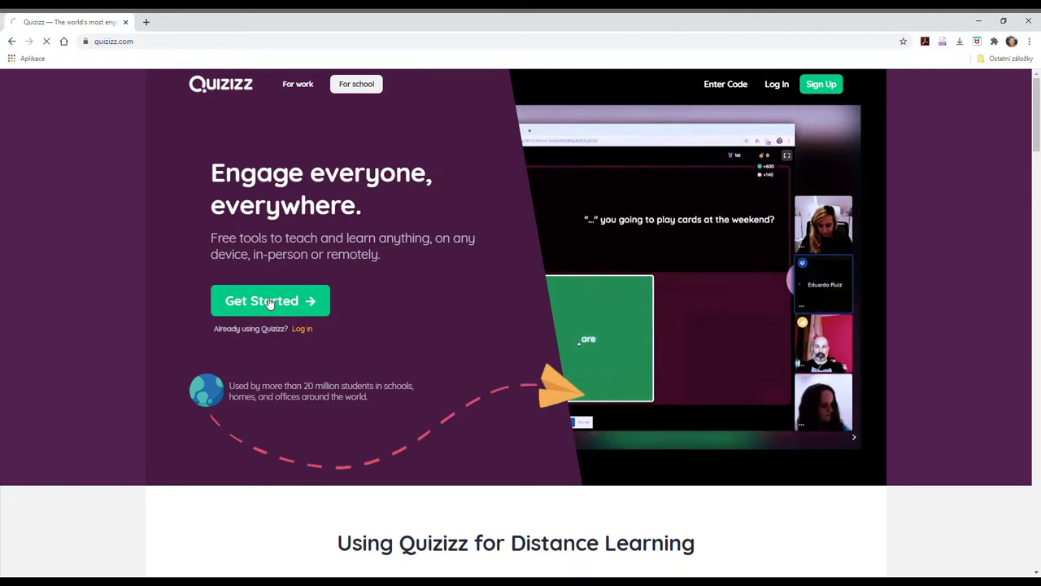
Start a free Quizizz sign-up with an e-mail address and accept the terms.
left_click(269, 301)
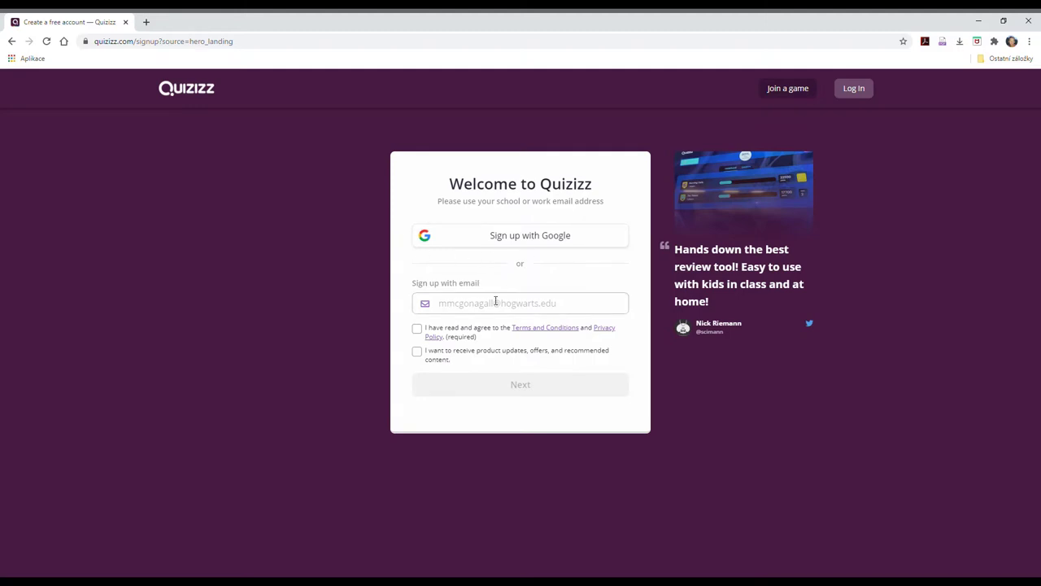
left_click(471, 309)
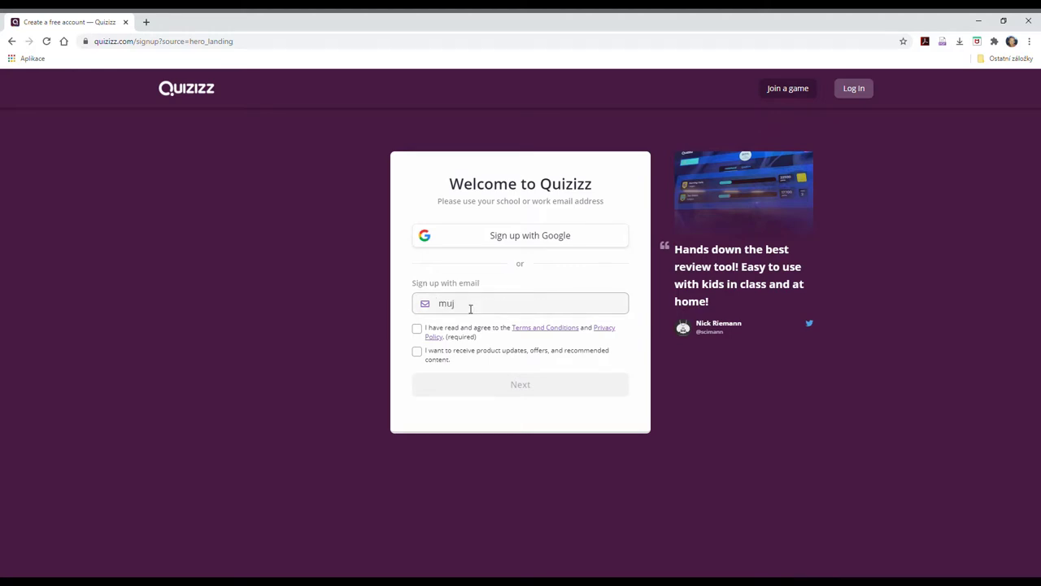
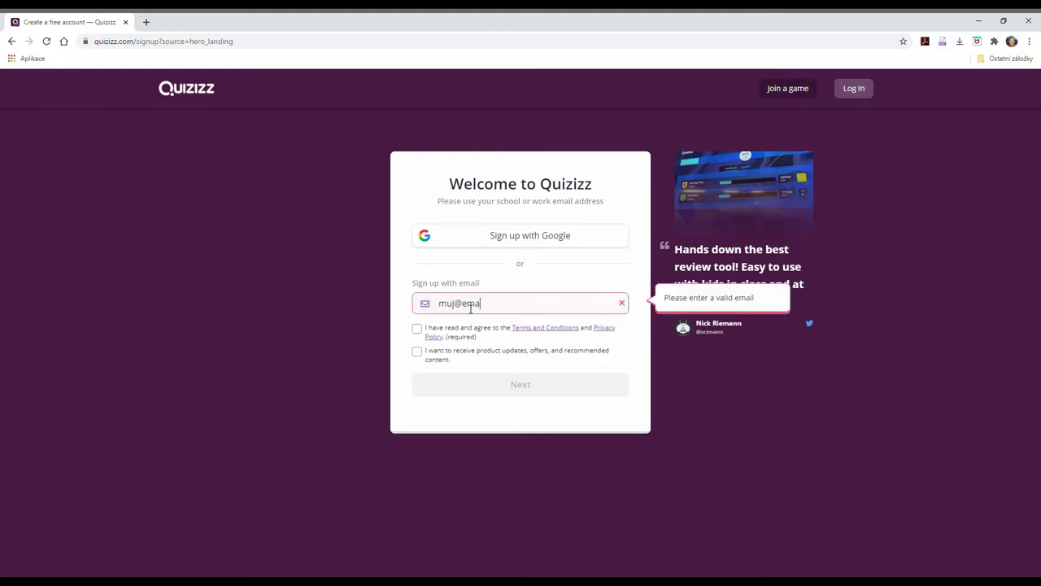
left_click(417, 329)
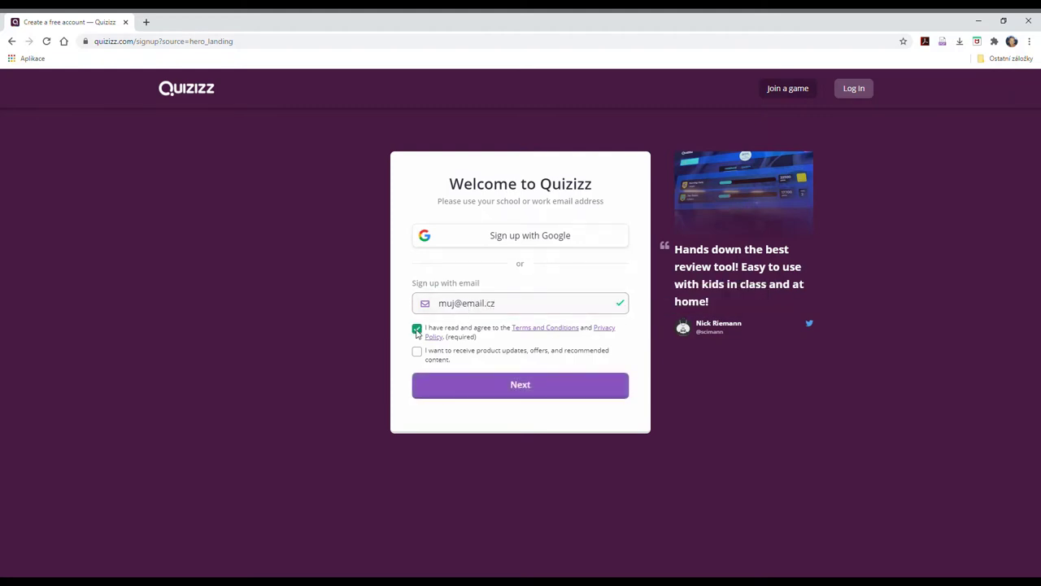
left_click(511, 383)
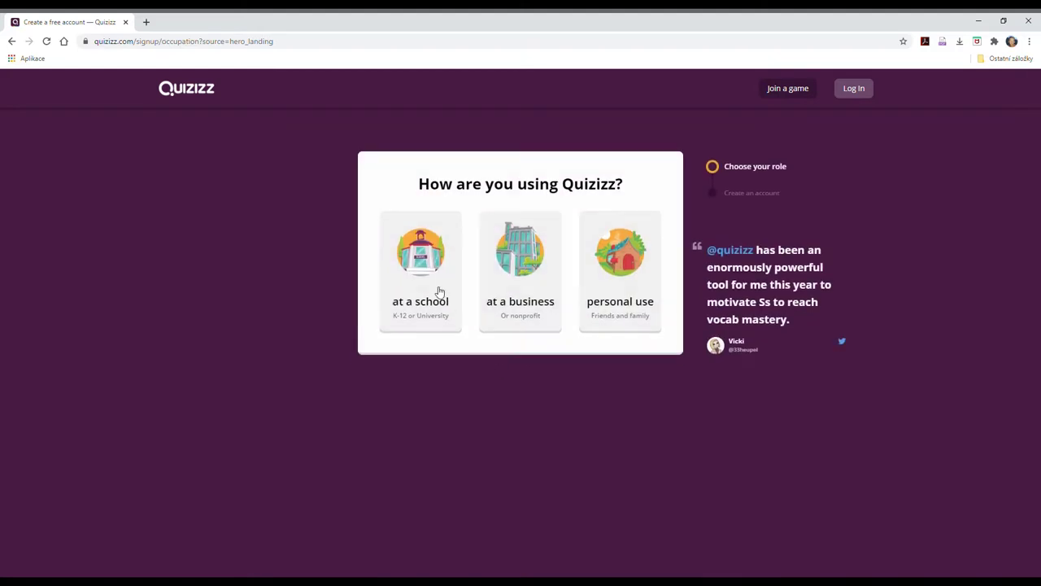
Register as a school teacher titled Mr. and enter the first and last names.
left_click(415, 251)
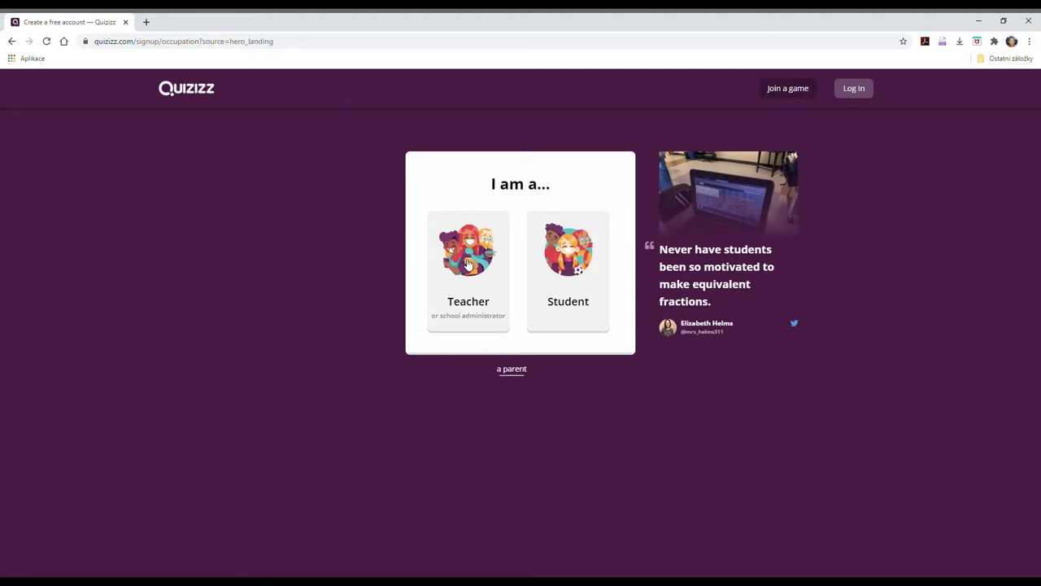
left_click(469, 265)
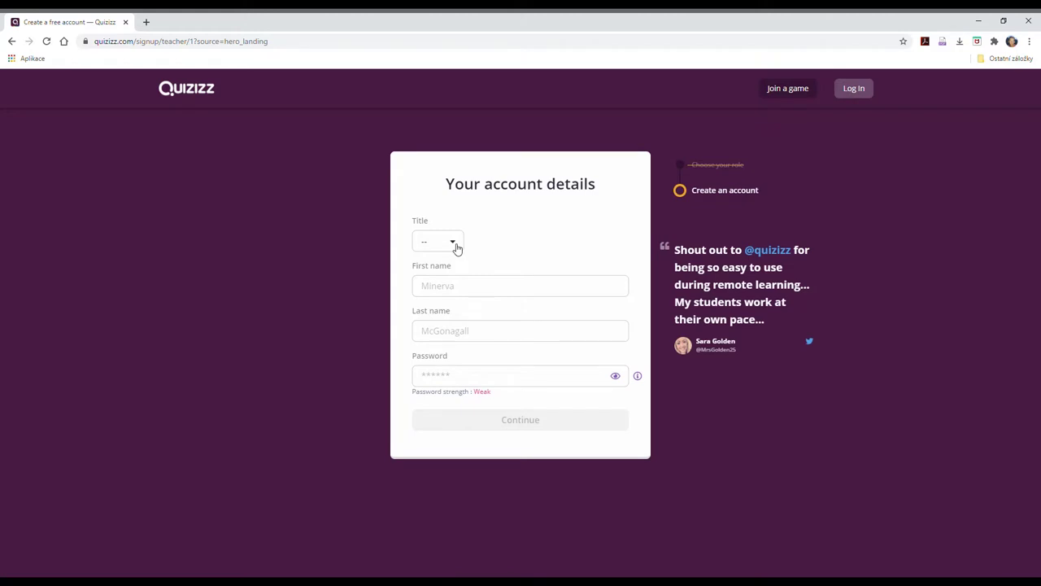
left_click(456, 249)
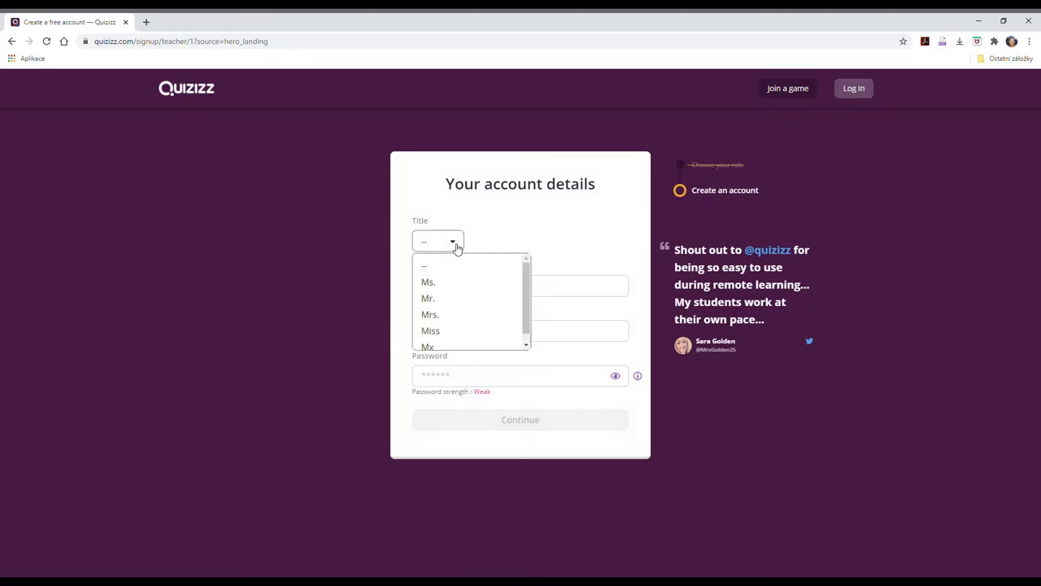
left_click(445, 301)
left_click(448, 296)
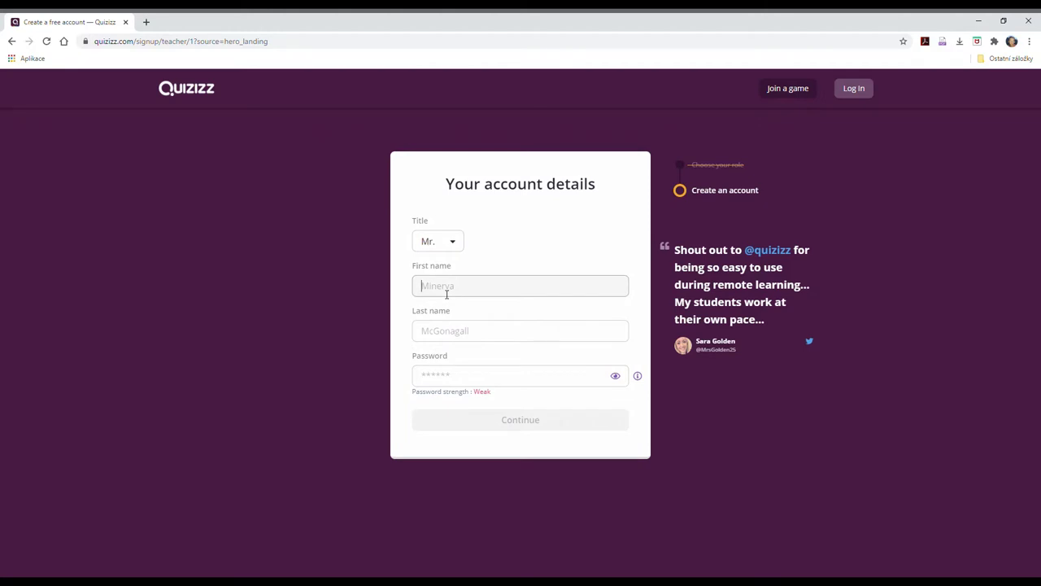
left_click(442, 340)
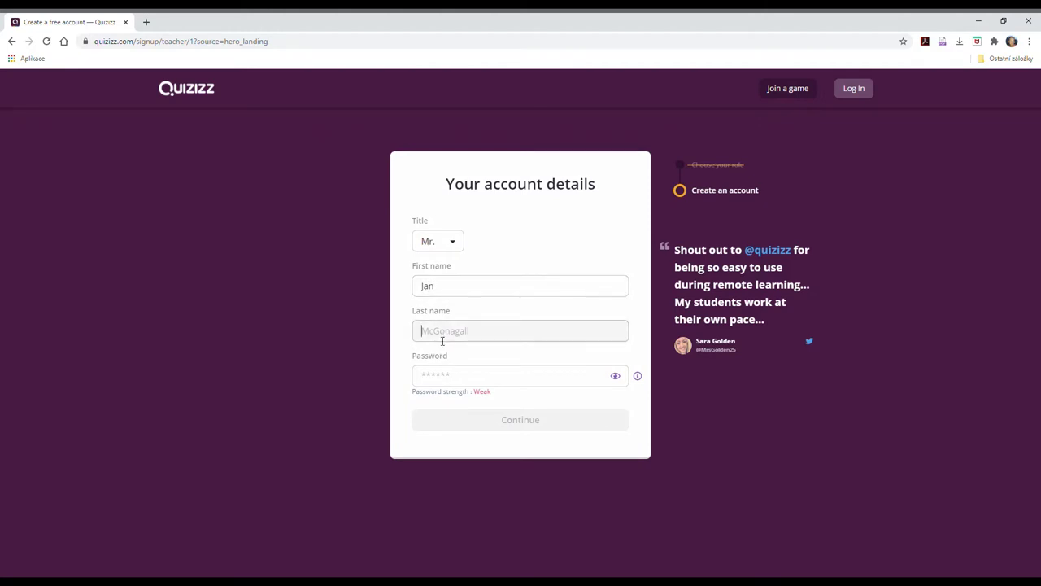
left_click(437, 379)
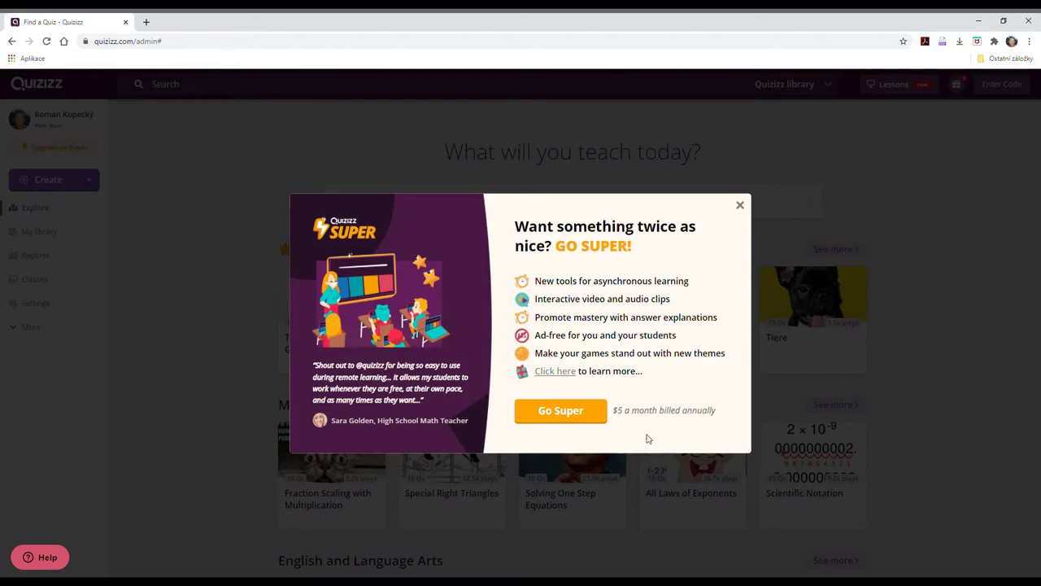
Close the Go Super upgrade offer to return to the teacher dashboard.
left_click(740, 206)
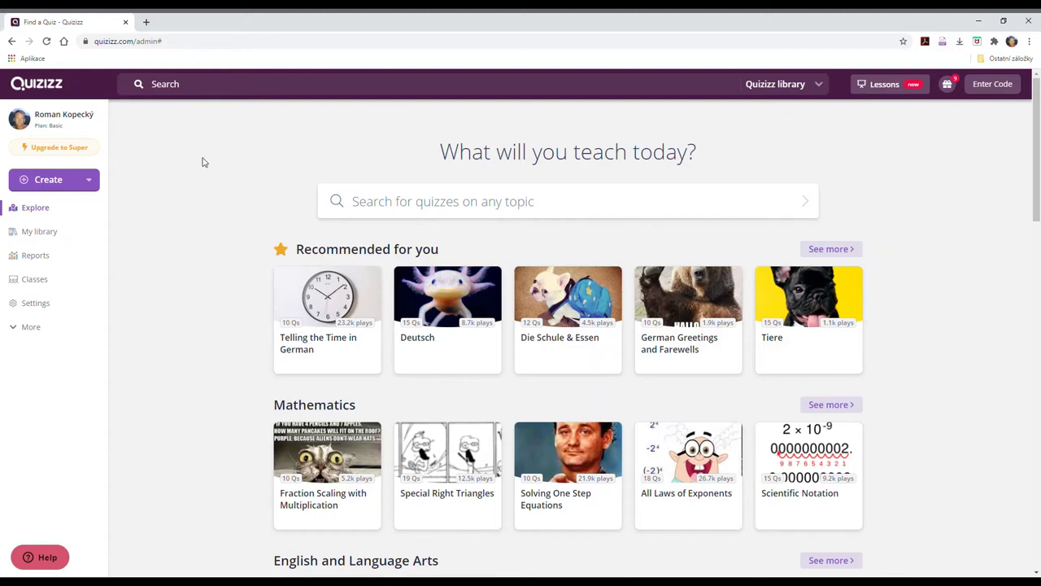
left_click(196, 88)
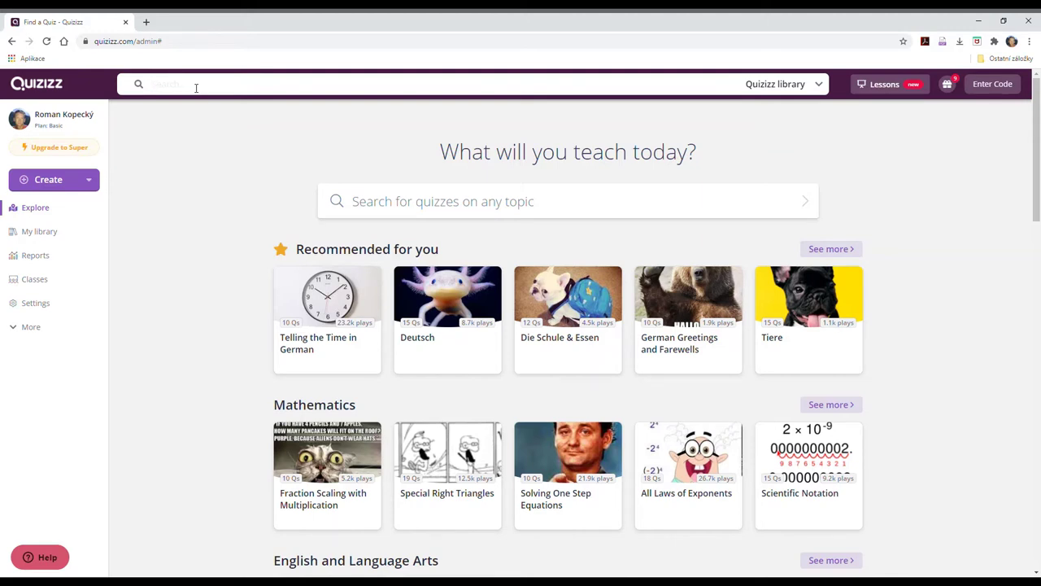
Search the library for 'family' and preview the 3rd-grade Family quiz's questions.
type("family")
key("Return")
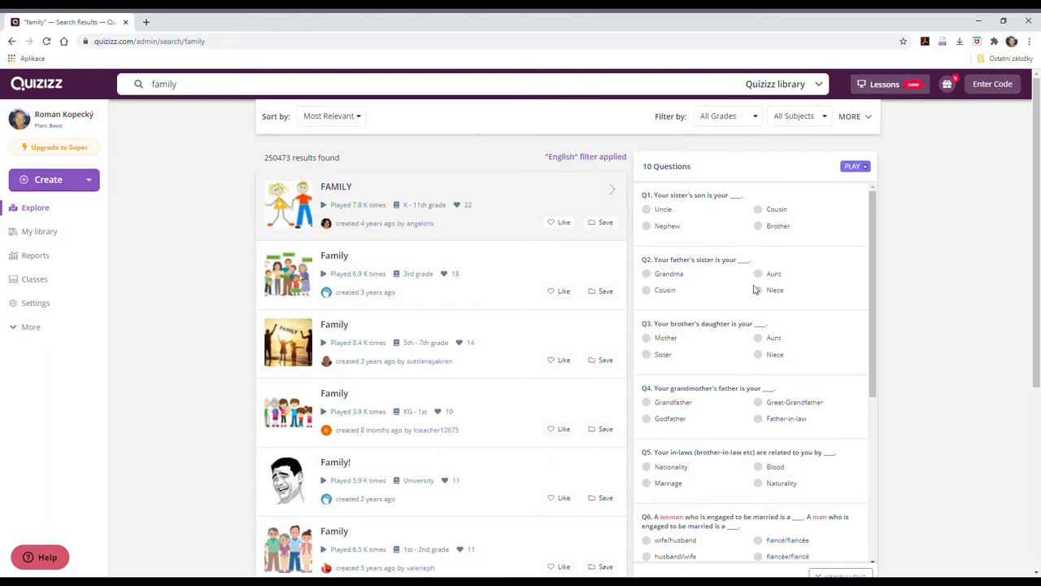
left_click(415, 275)
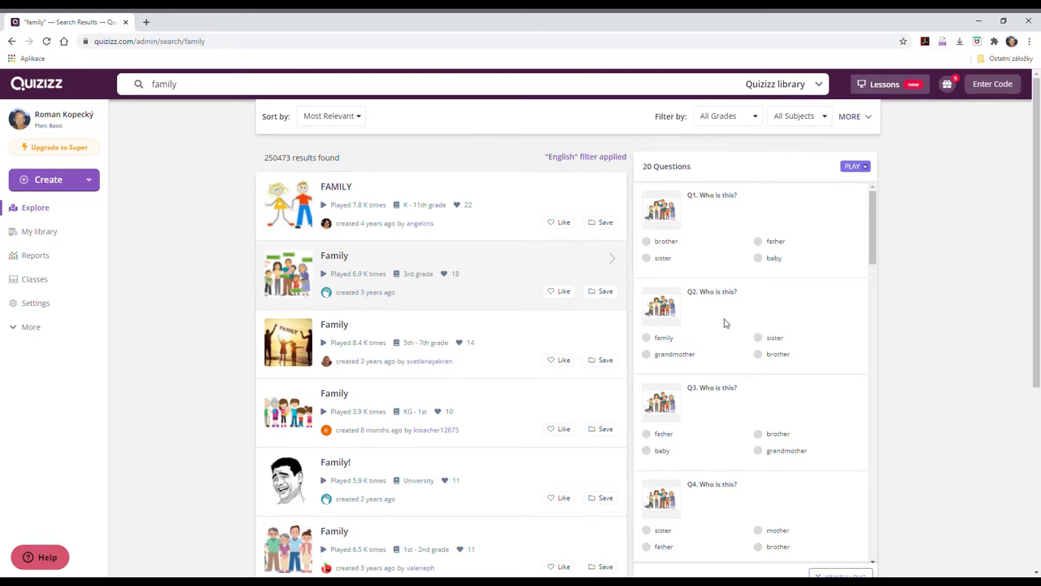
left_click(524, 360)
left_click(525, 304)
Save the 3rd-grade Family quiz into a newly created 'Aj5' collection.
left_click(602, 293)
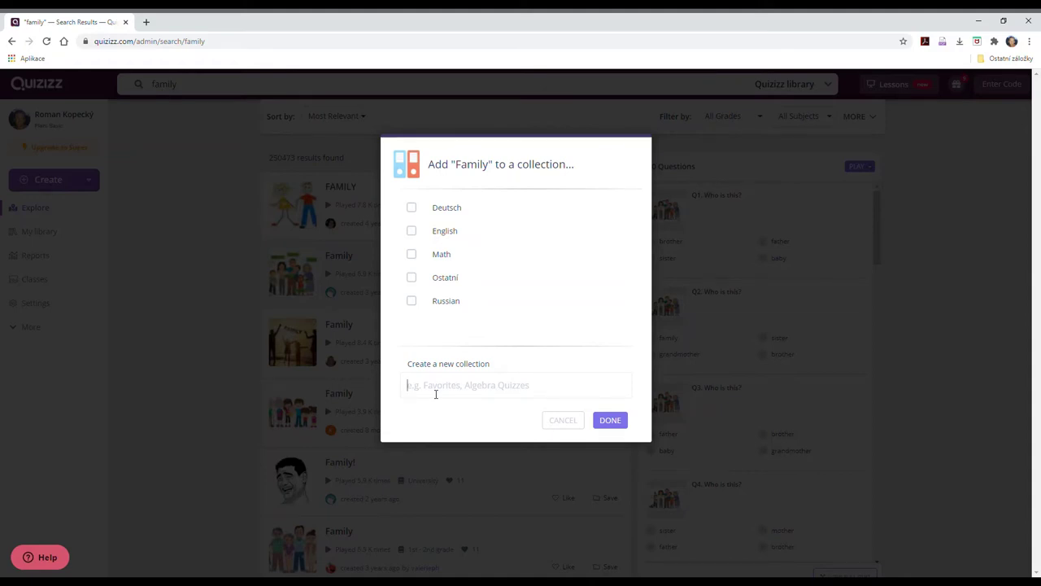
type("A")
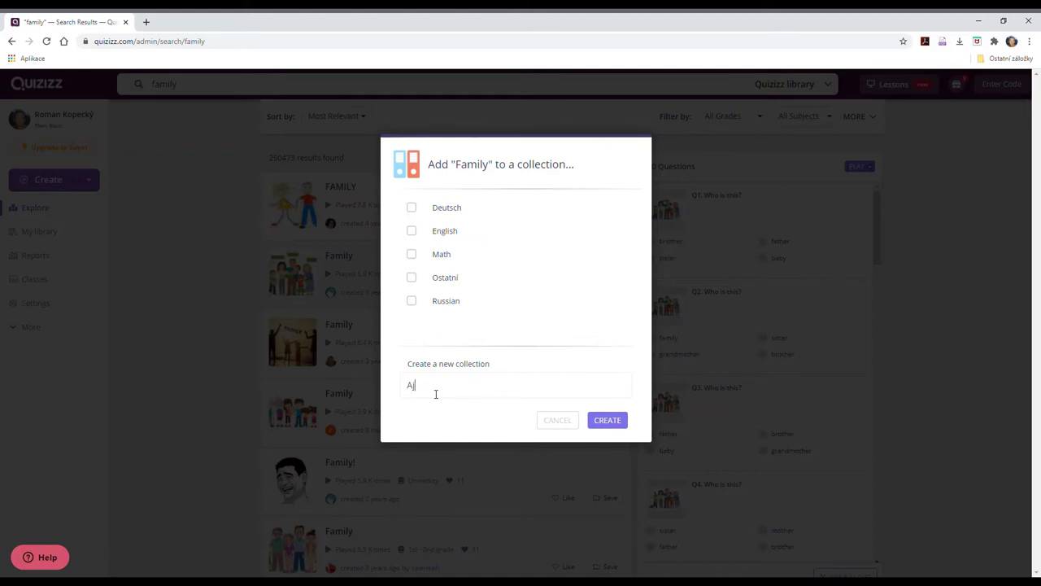
type("jS")
left_click(611, 421)
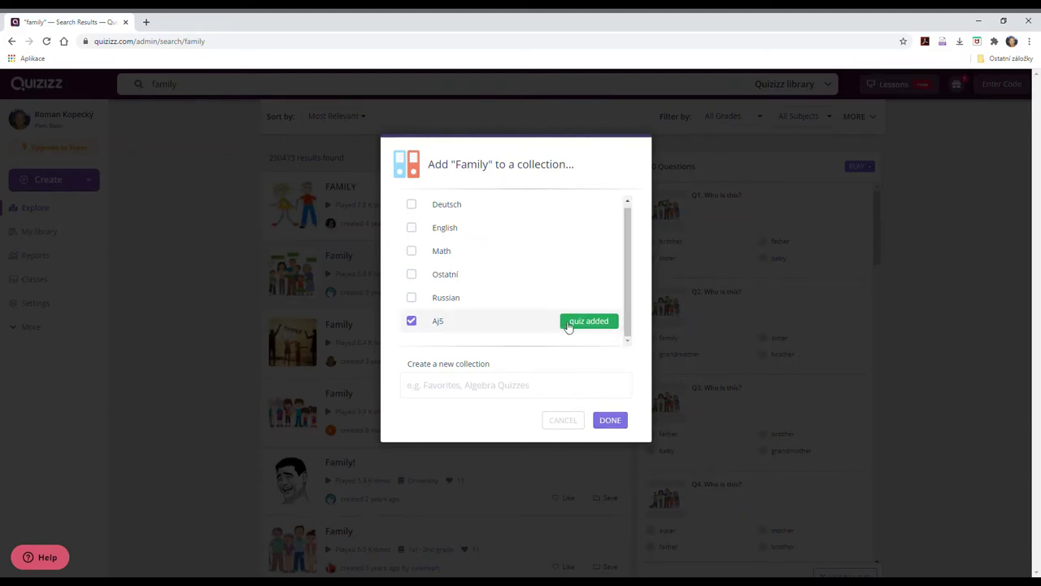
left_click(615, 423)
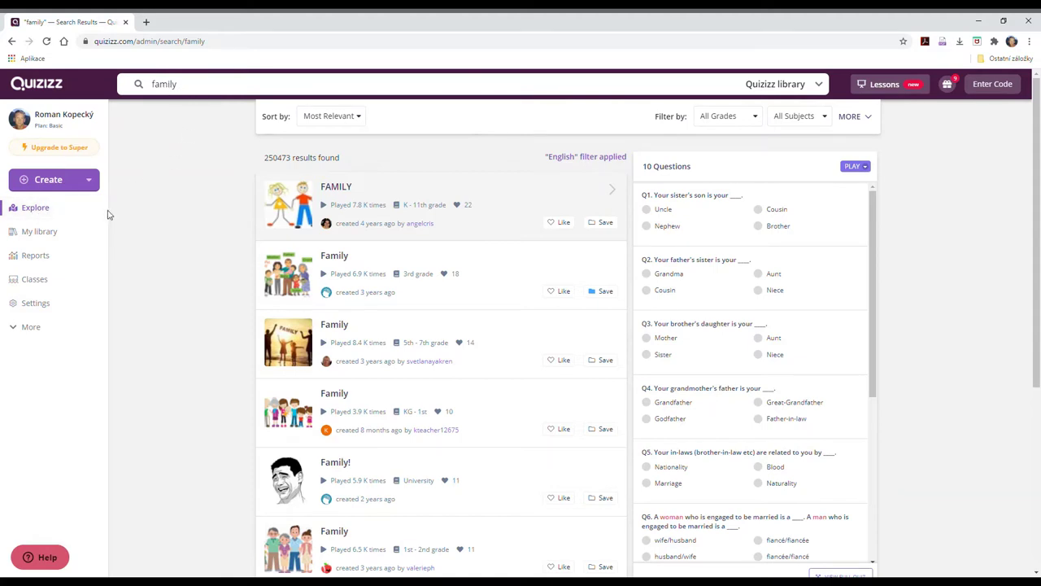
Open the 3rd-grade Family quiz from the Aj5 collection in My library.
left_click(34, 233)
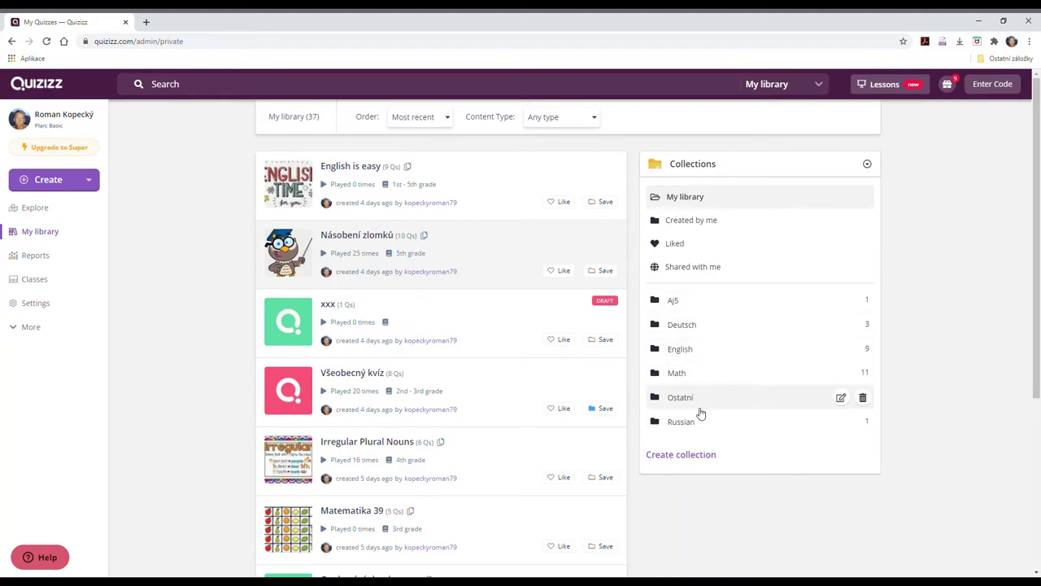
left_click(675, 301)
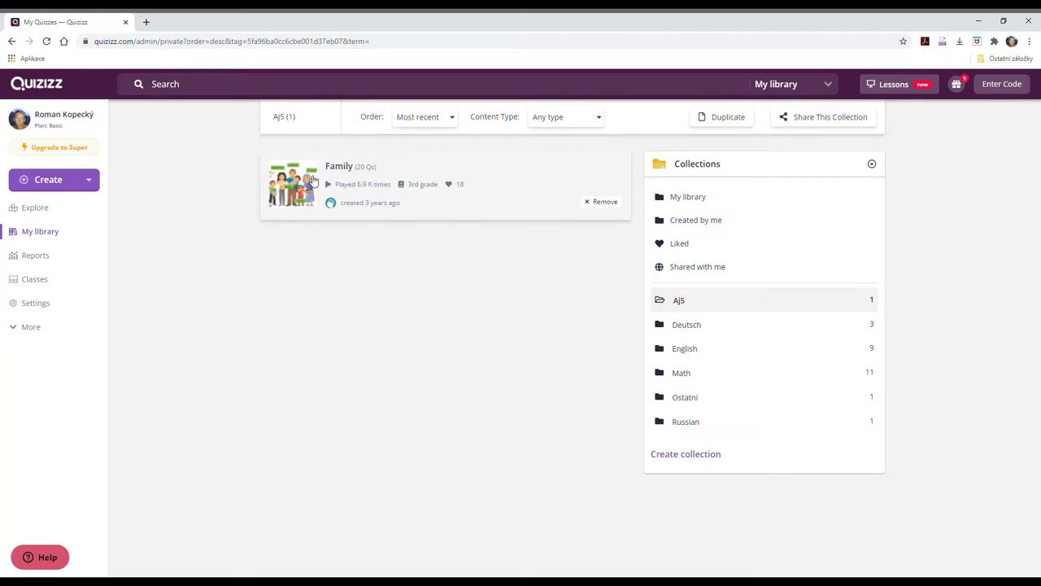
left_click(308, 177)
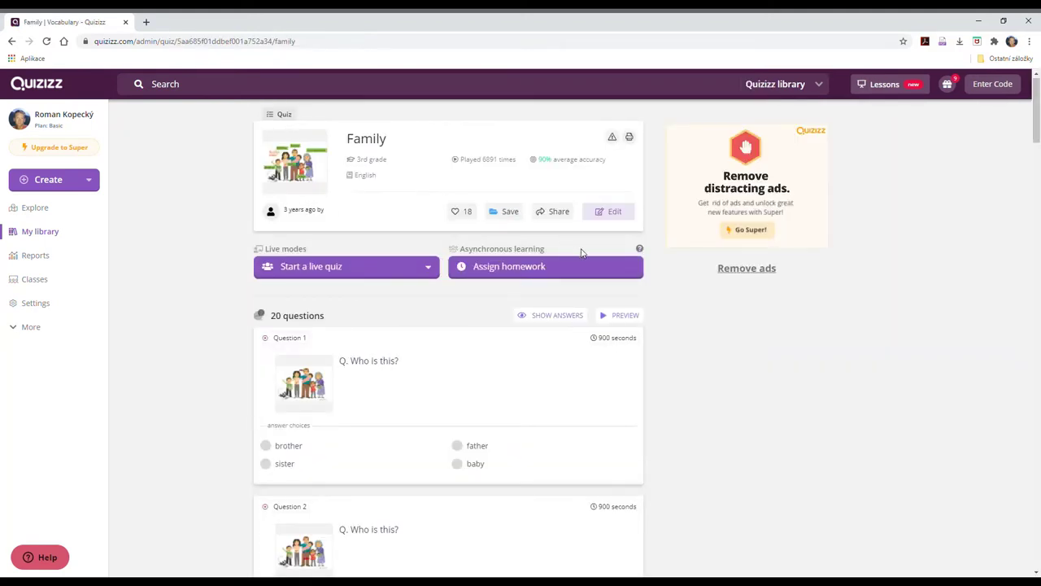
Make an editable copy and change question 1's answer 'sister' to 'aunt'.
left_click(615, 214)
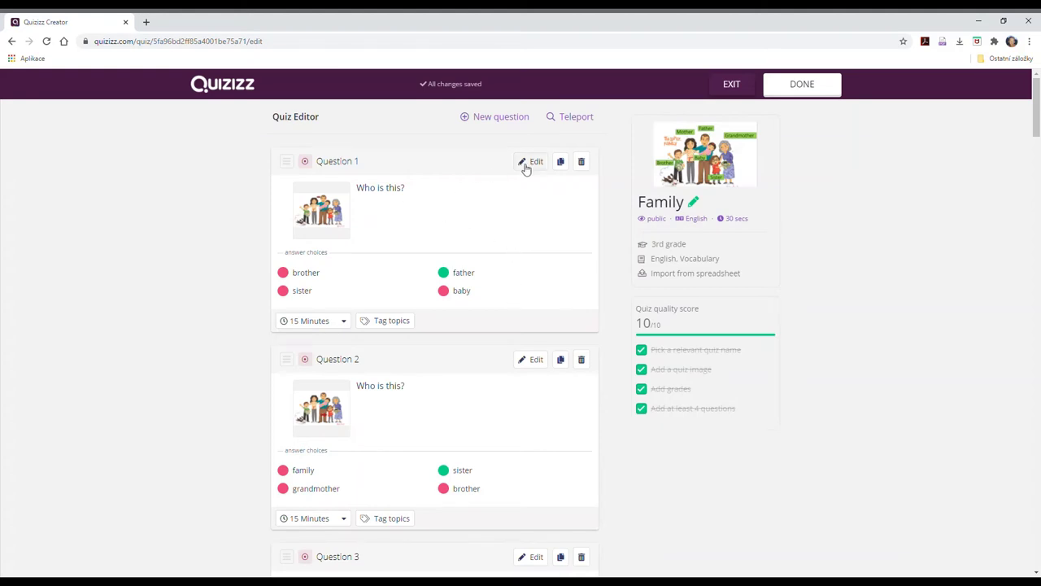
left_click(530, 161)
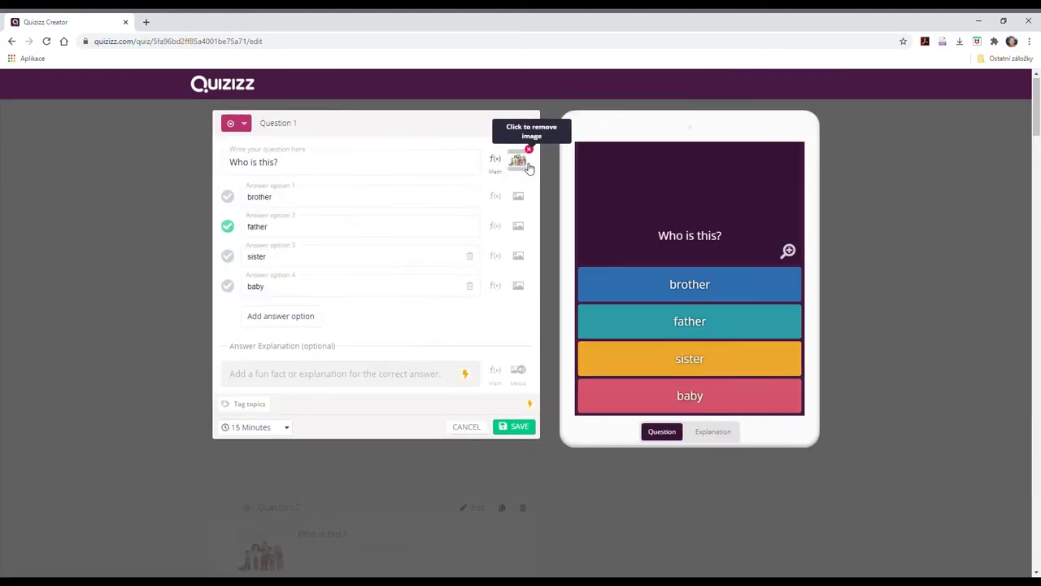
double_click(264, 258)
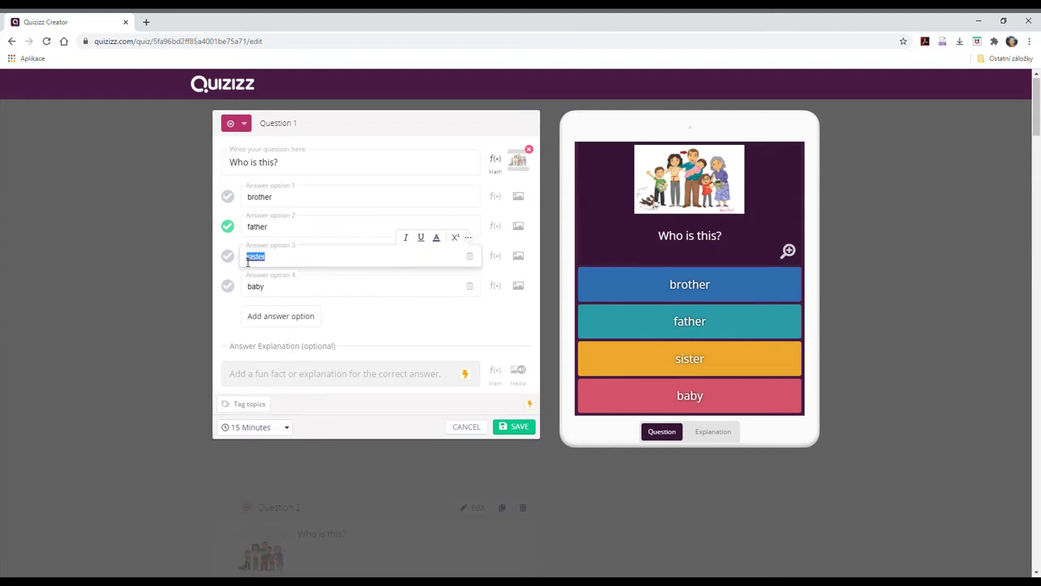
type("aunt")
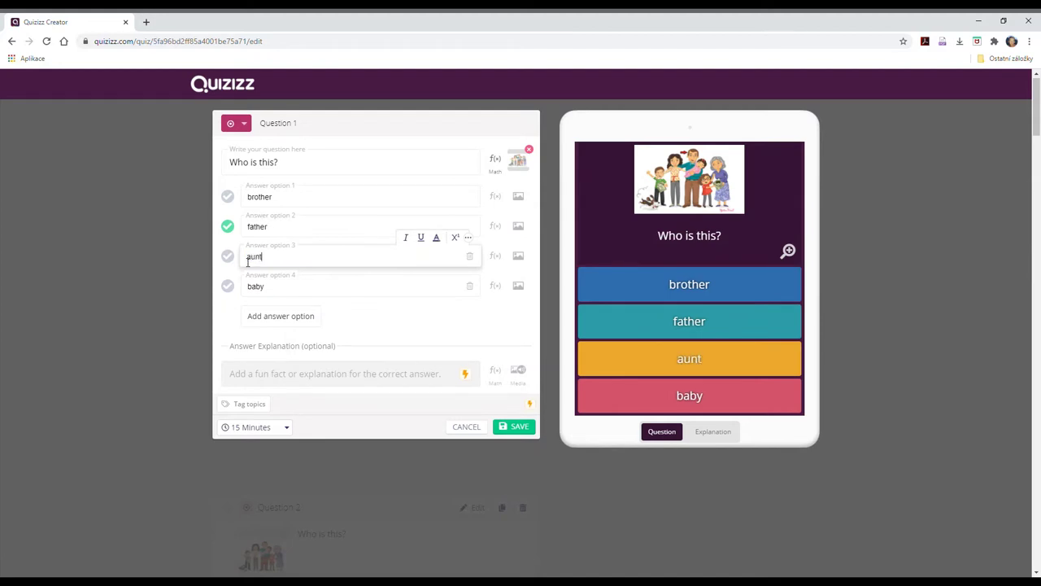
left_click(401, 293)
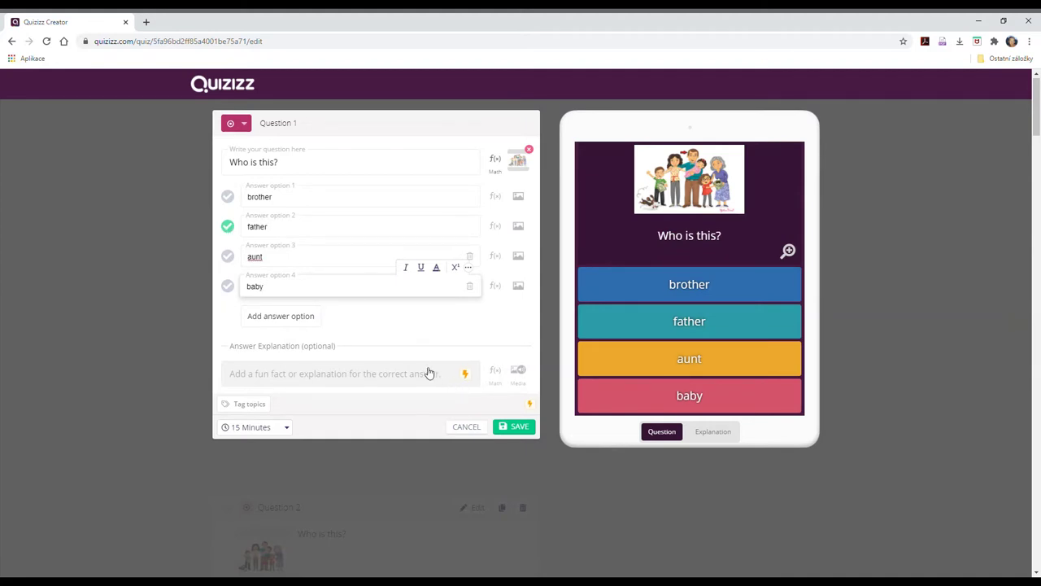
left_click(523, 432)
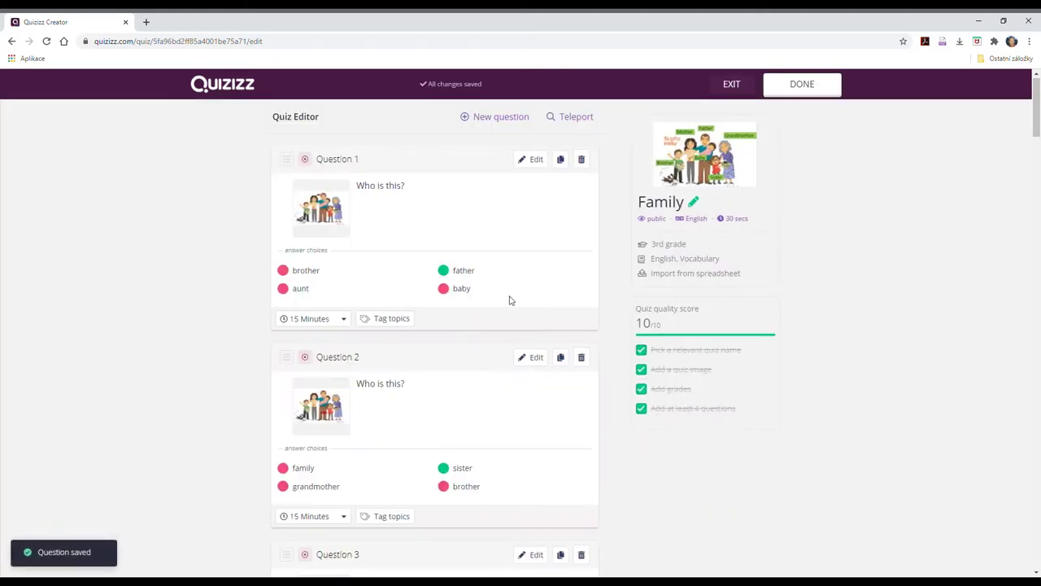
Delete question 4 and save the edited Family quiz.
scroll(437, 380, "down", 5)
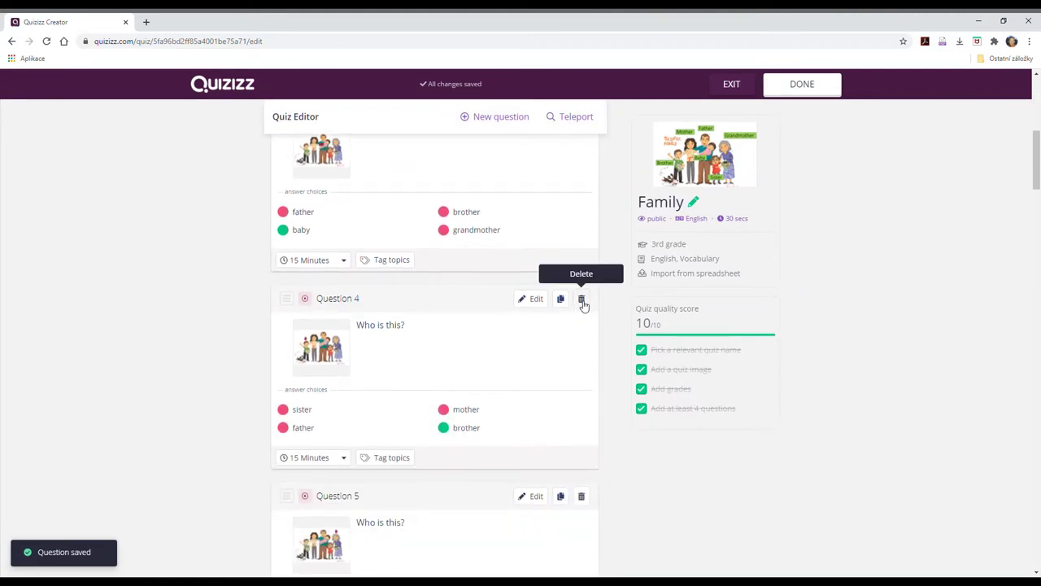
left_click(581, 300)
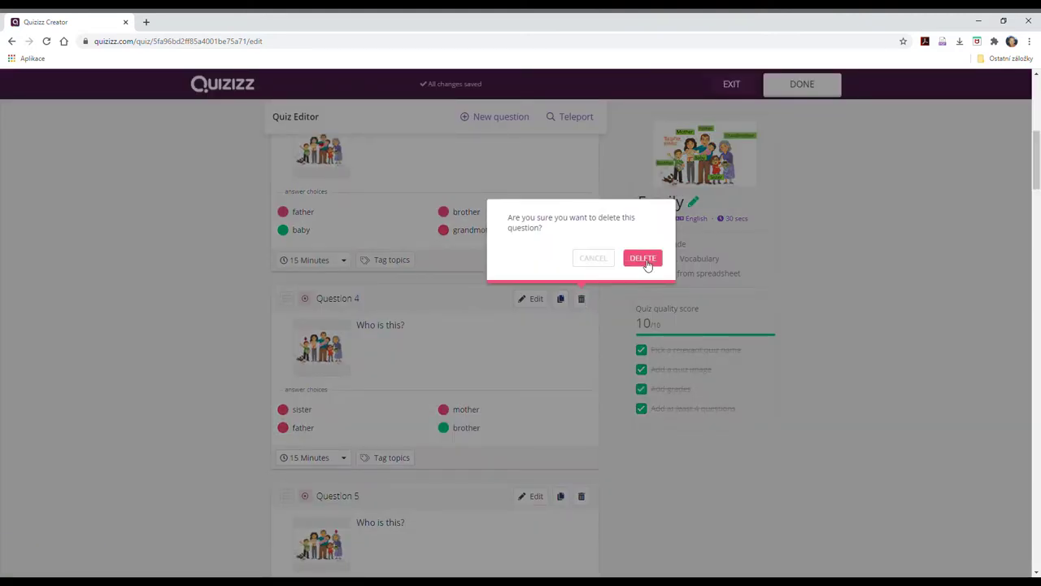
left_click(645, 261)
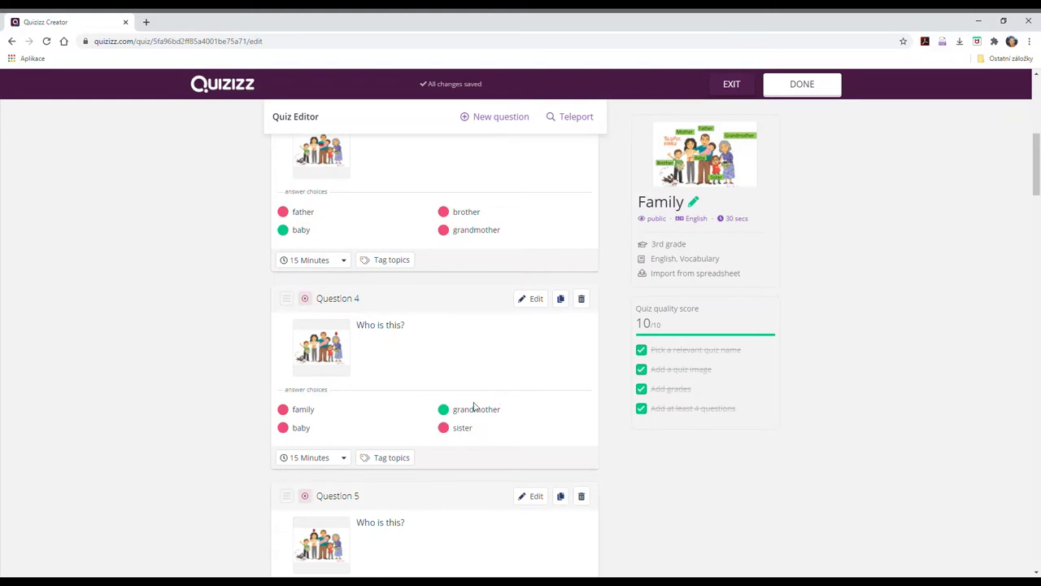
scroll(475, 407, "up", 3)
scroll(475, 406, "up", 2)
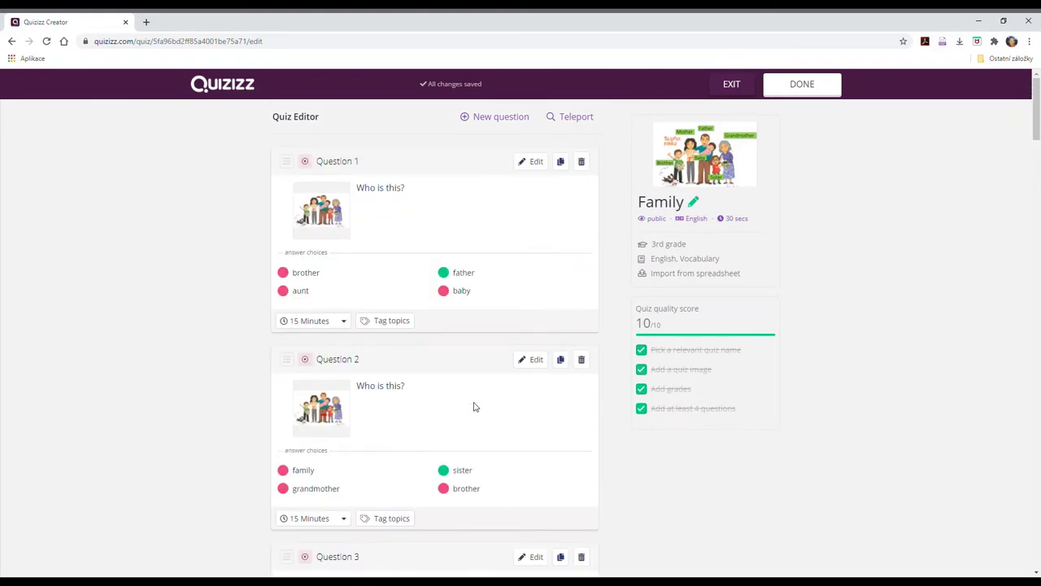
left_click(801, 86)
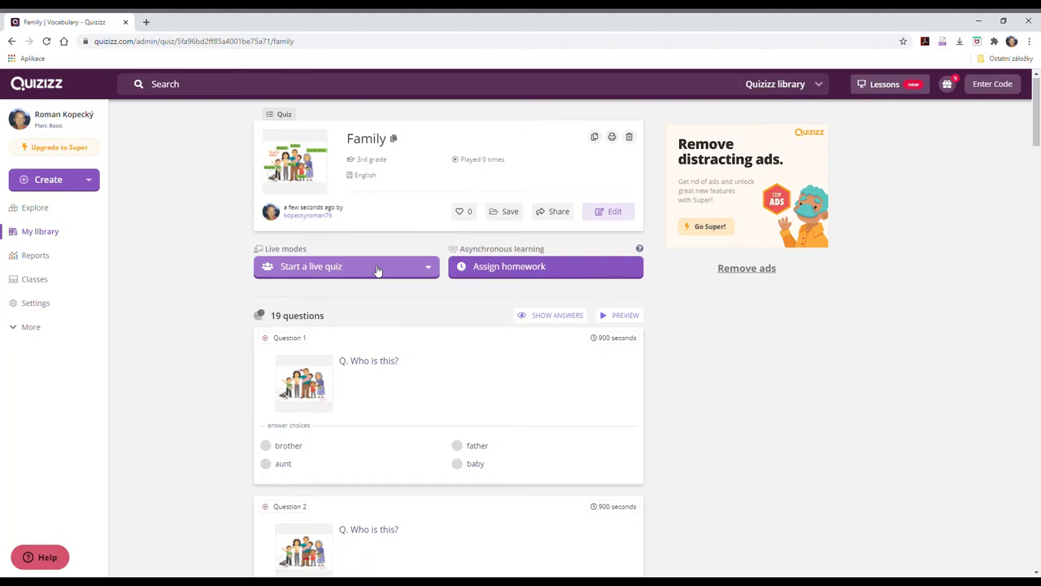
Choose Classic mode from the Start a live quiz options.
left_click(377, 270)
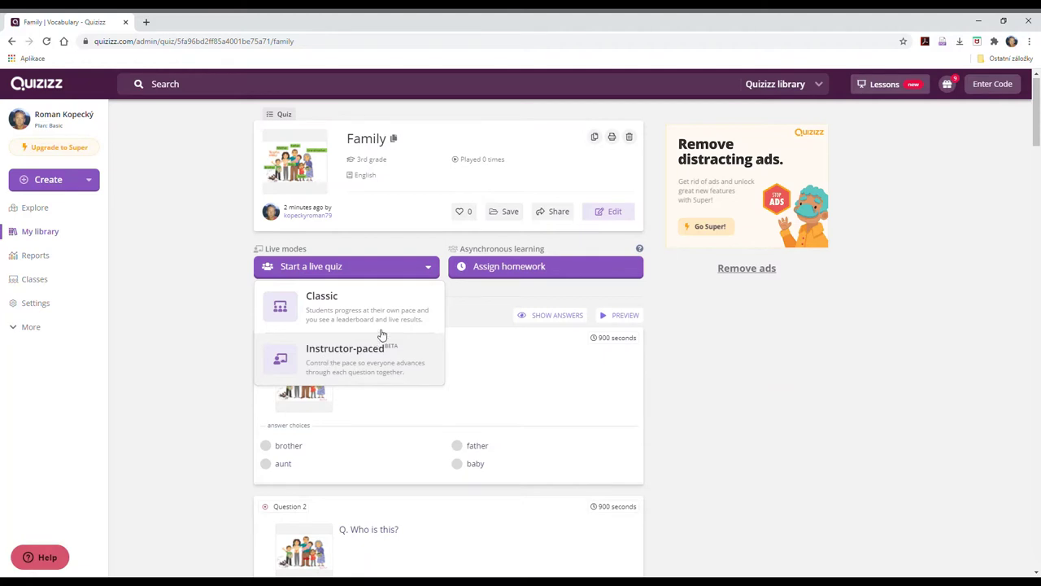
left_click(316, 304)
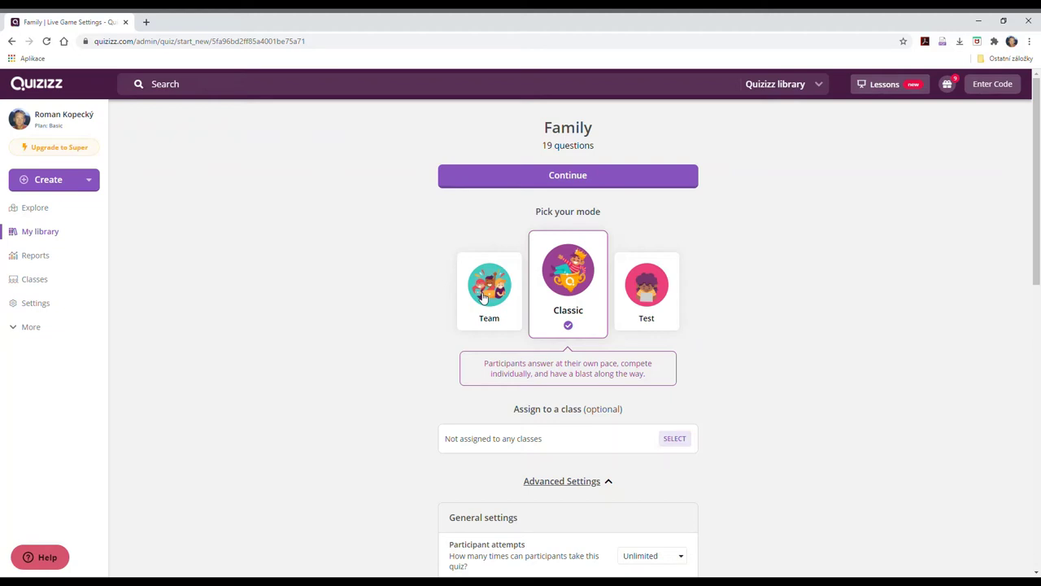
Try Team and Test modes, return to Classic, and review the default advanced settings.
left_click(483, 298)
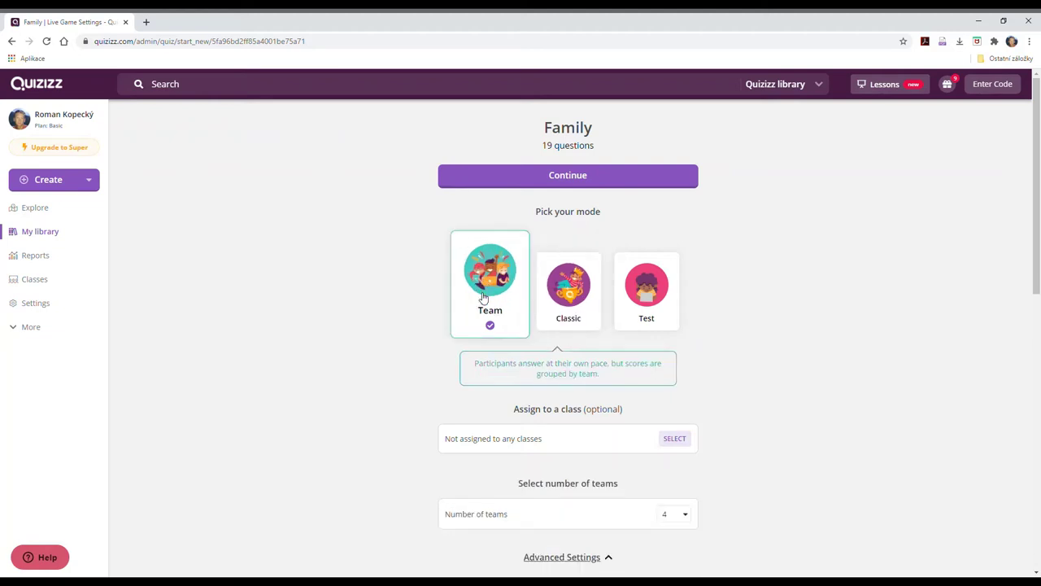
left_click(656, 303)
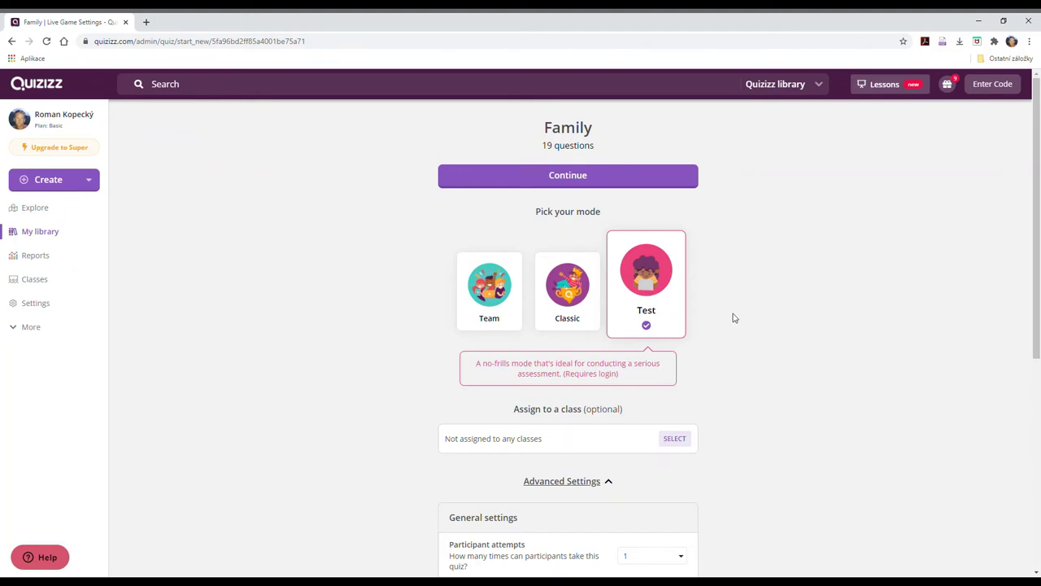
left_click(569, 294)
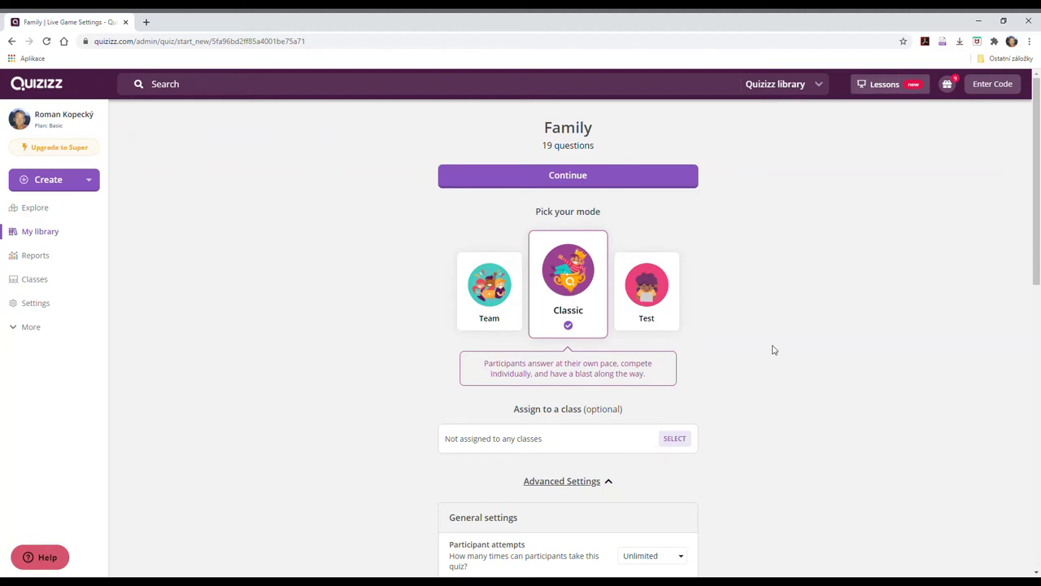
scroll(774, 350, "down", 1)
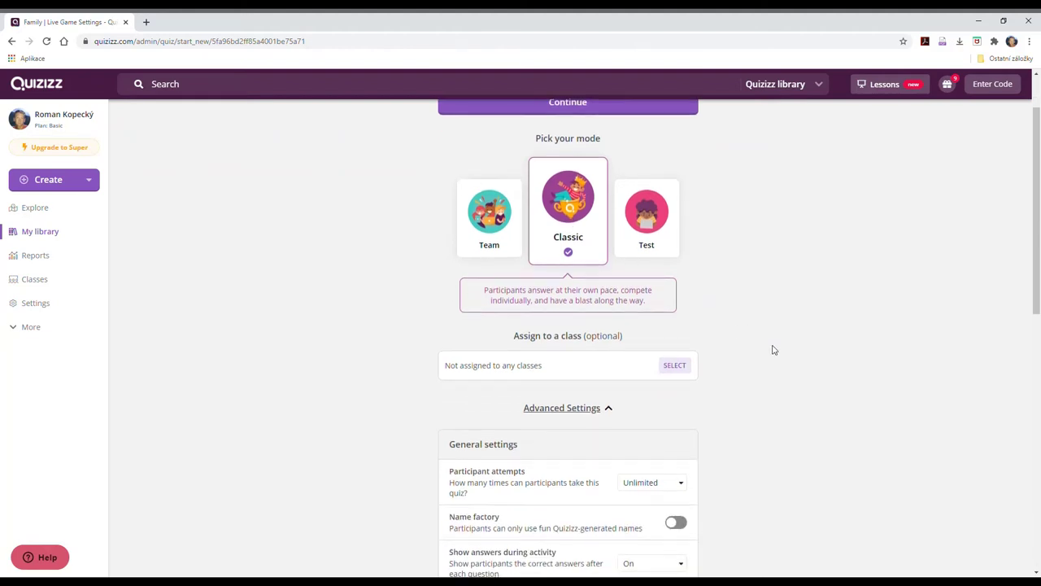
scroll(774, 350, "down", 2)
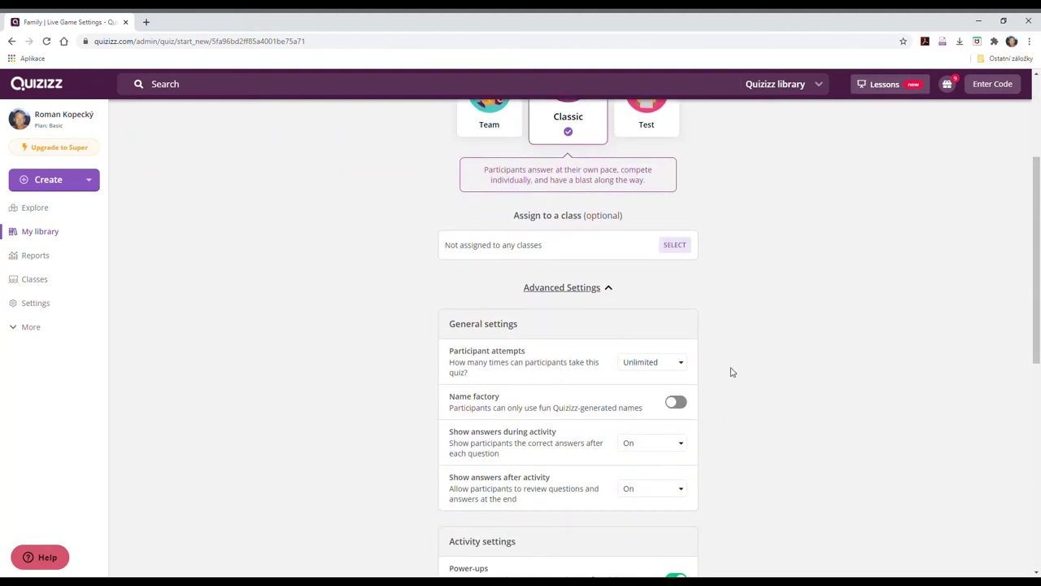
scroll(730, 372, "down", 2)
scroll(730, 372, "down", 3)
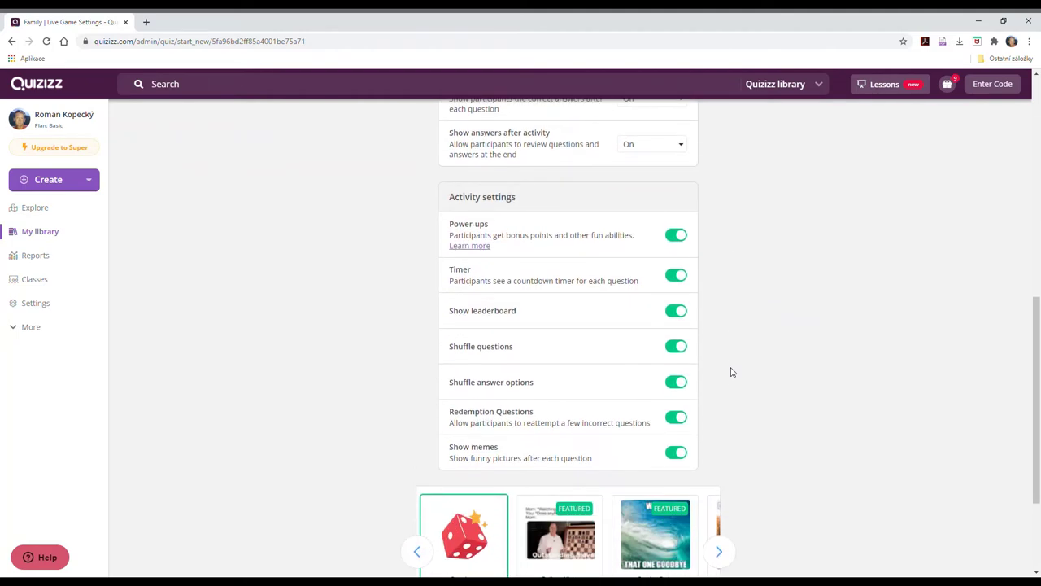
scroll(730, 372, "down", 2)
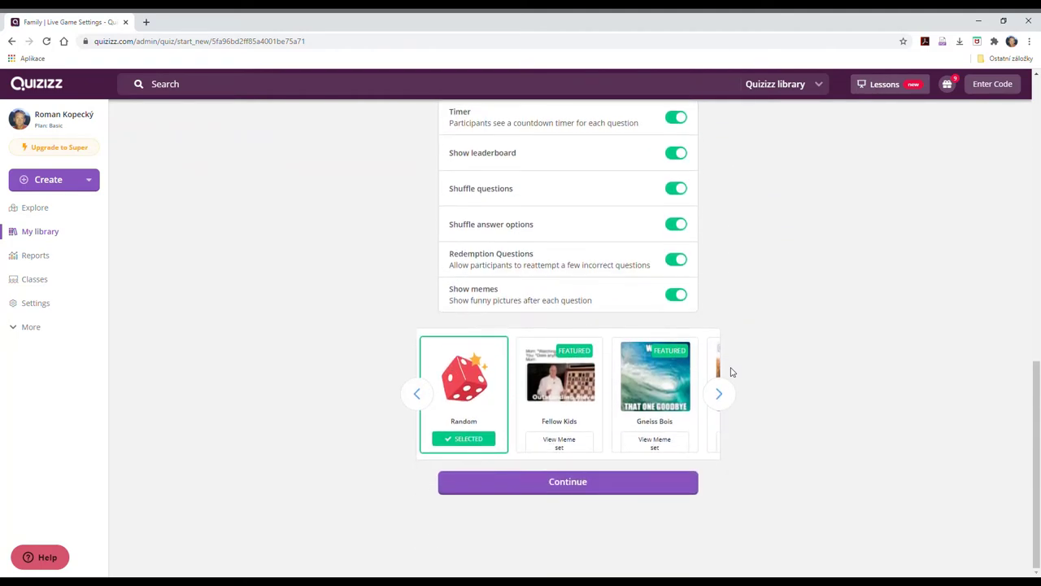
Launch the Family quiz live game with the Classic settings.
left_click(572, 484)
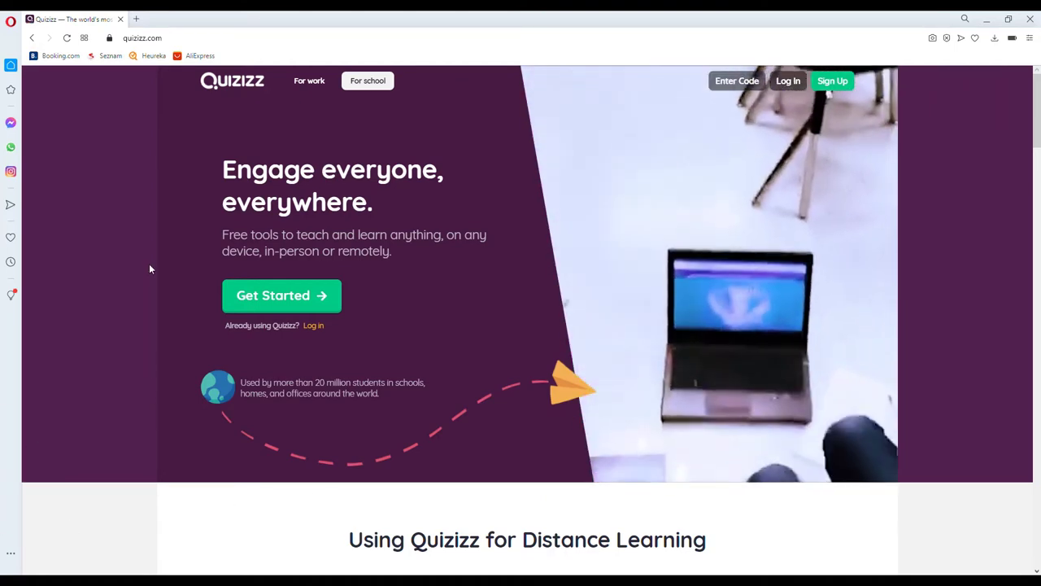
Open the game's pasted join link in the Opera browser.
left_click(171, 39)
key("ctrl+a")
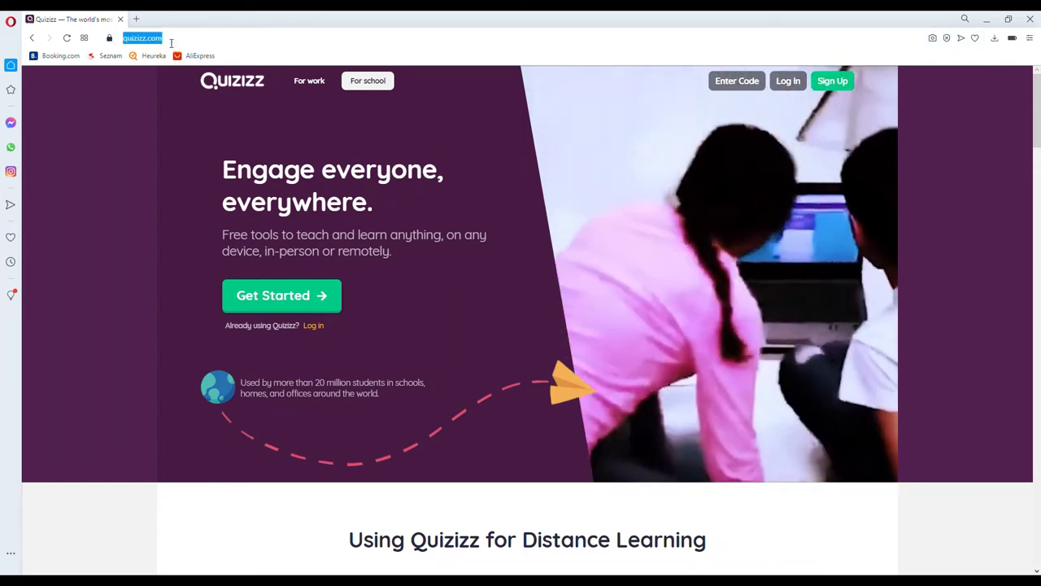
type("https://quizizz.com/join?gc=337237&source=liveDashboard")
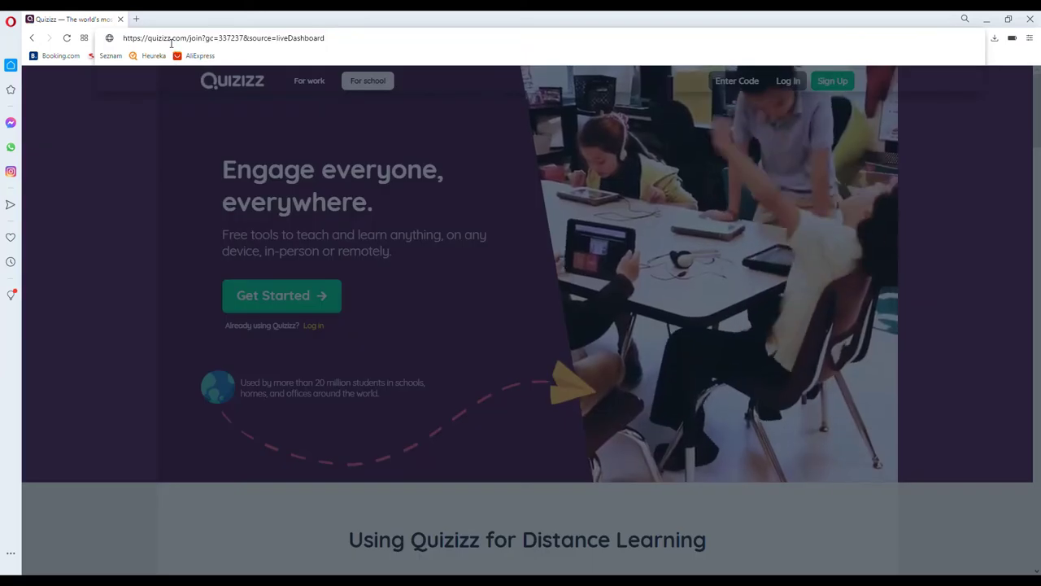
key("Return")
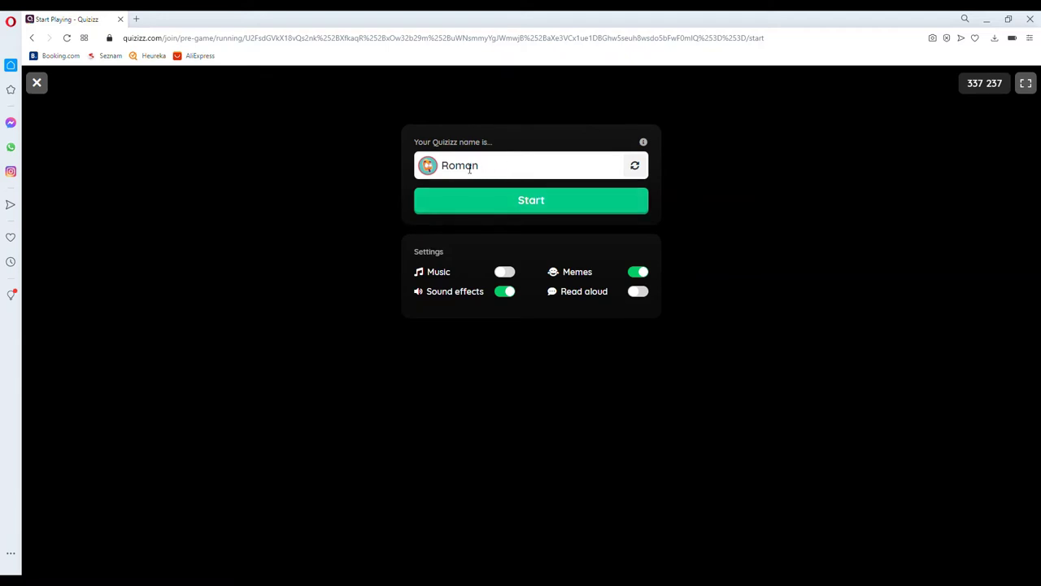
Join as a student, then start the game from the host dashboard.
left_click(528, 205)
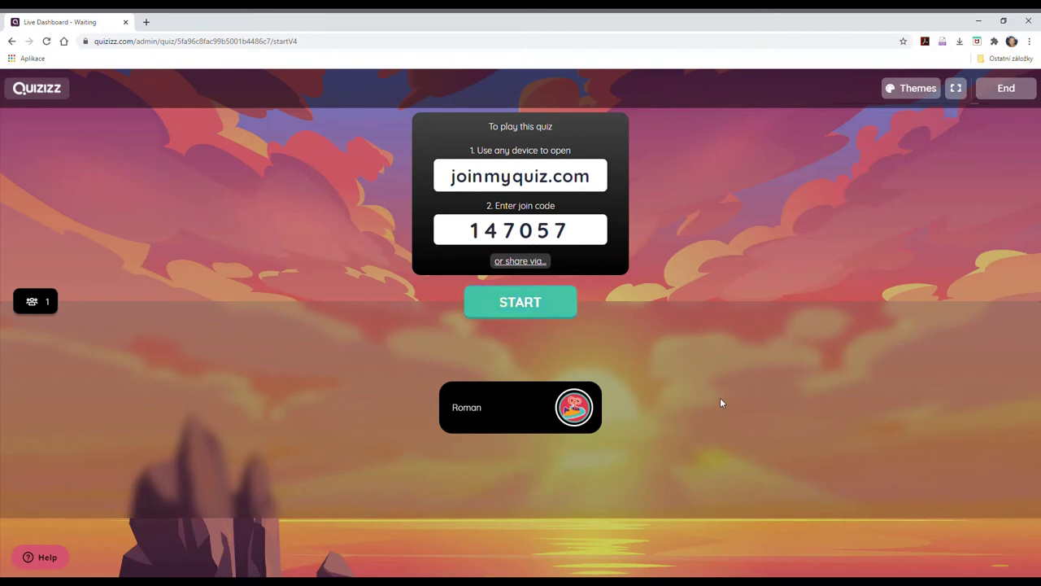
mouse_move(551, 423)
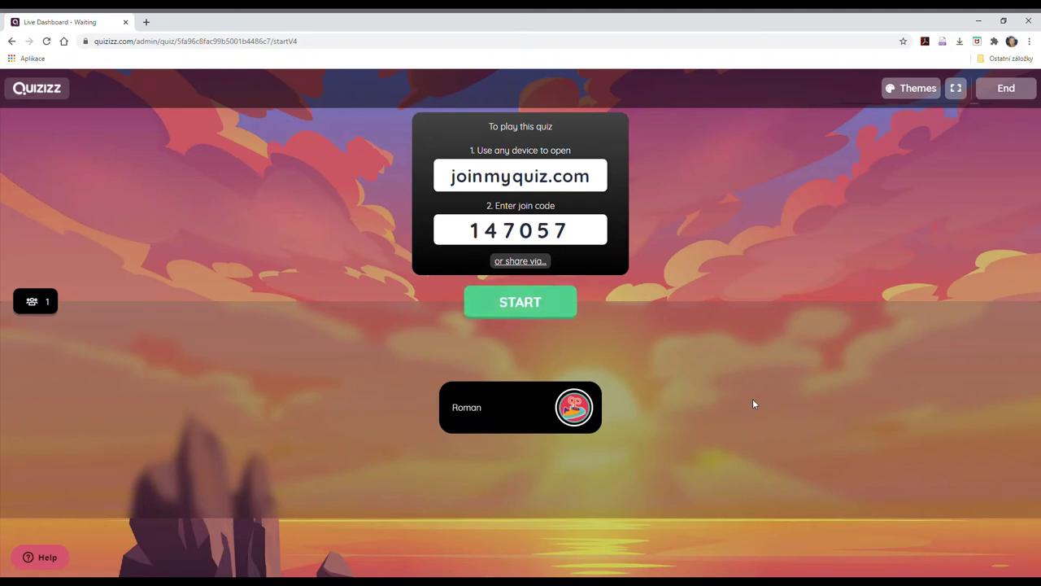
left_click(523, 303)
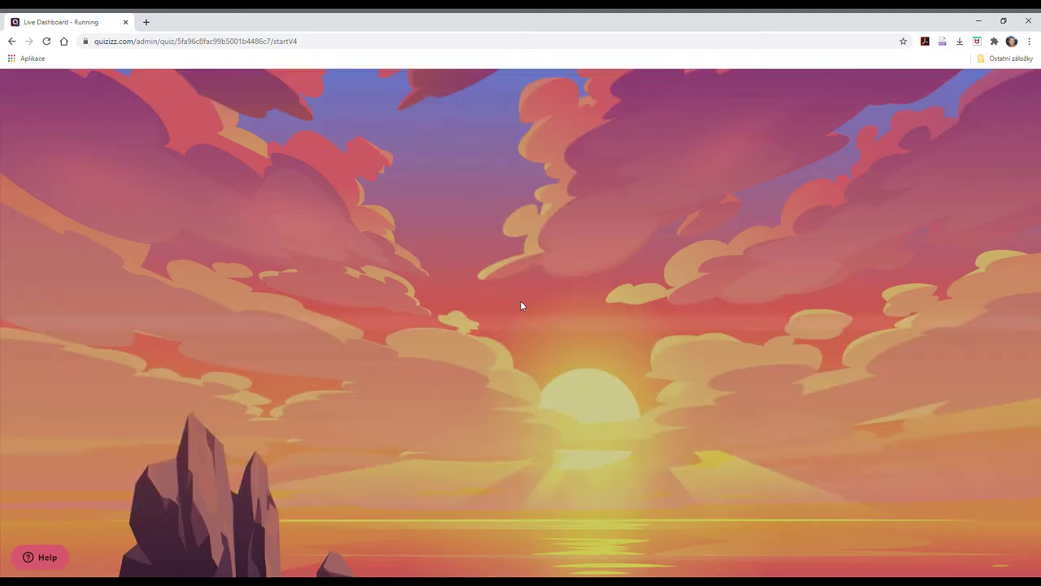
In the student window, answer 'baby' then 'mother', then pause and Save & Exit the game.
key("alt+Tab")
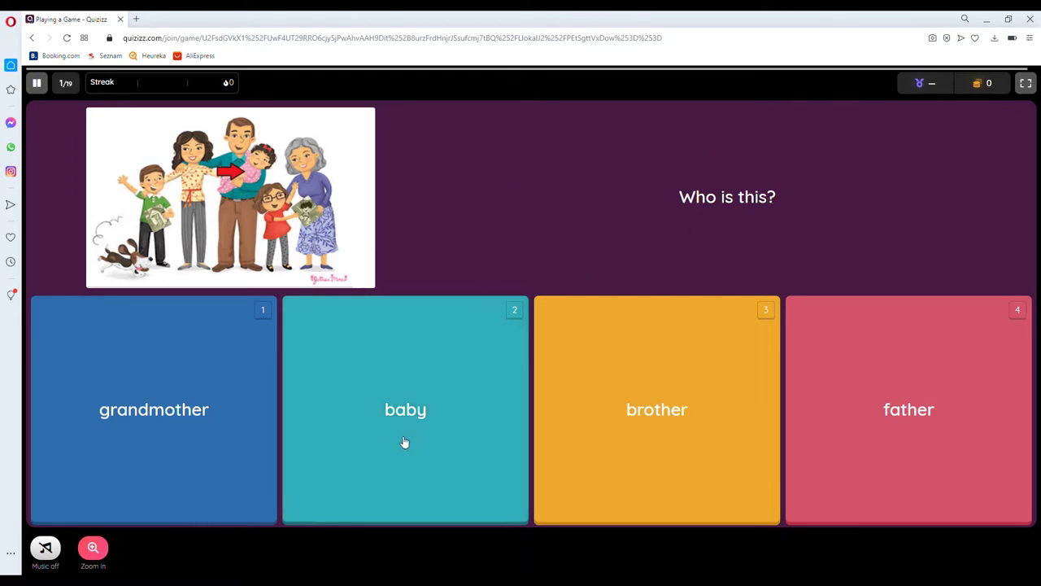
left_click(402, 440)
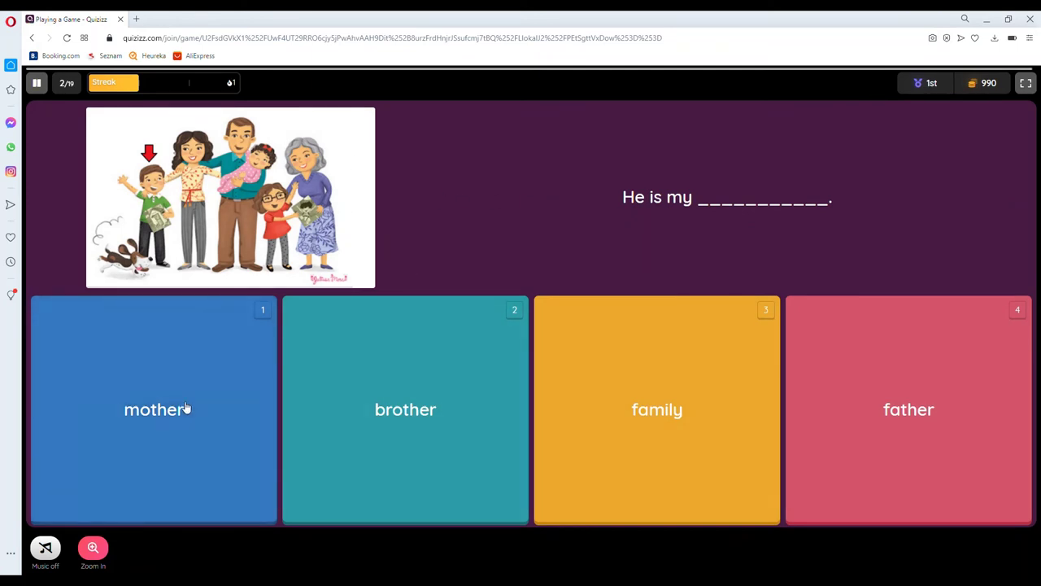
left_click(169, 406)
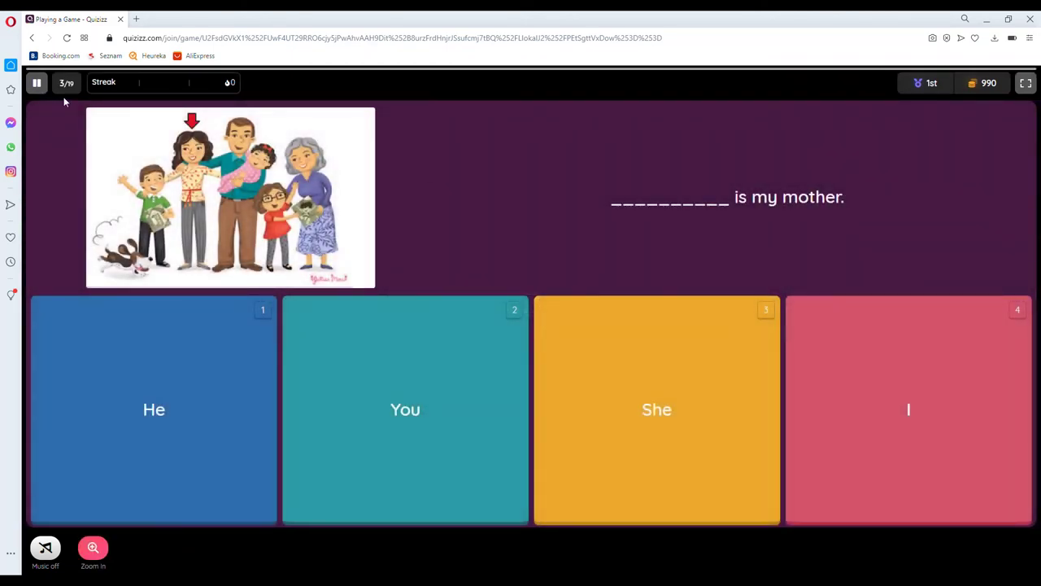
left_click(36, 83)
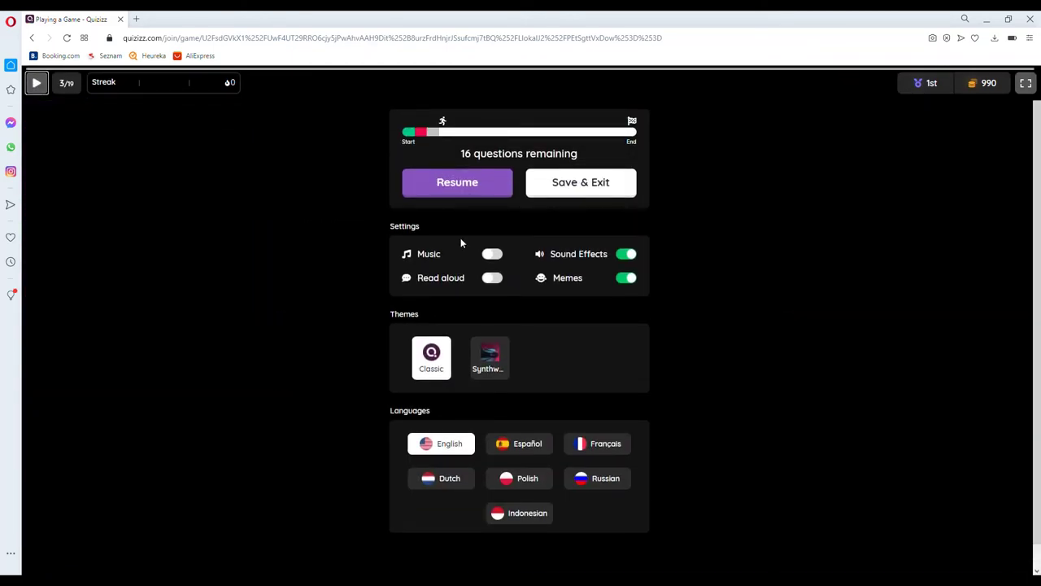
left_click(600, 185)
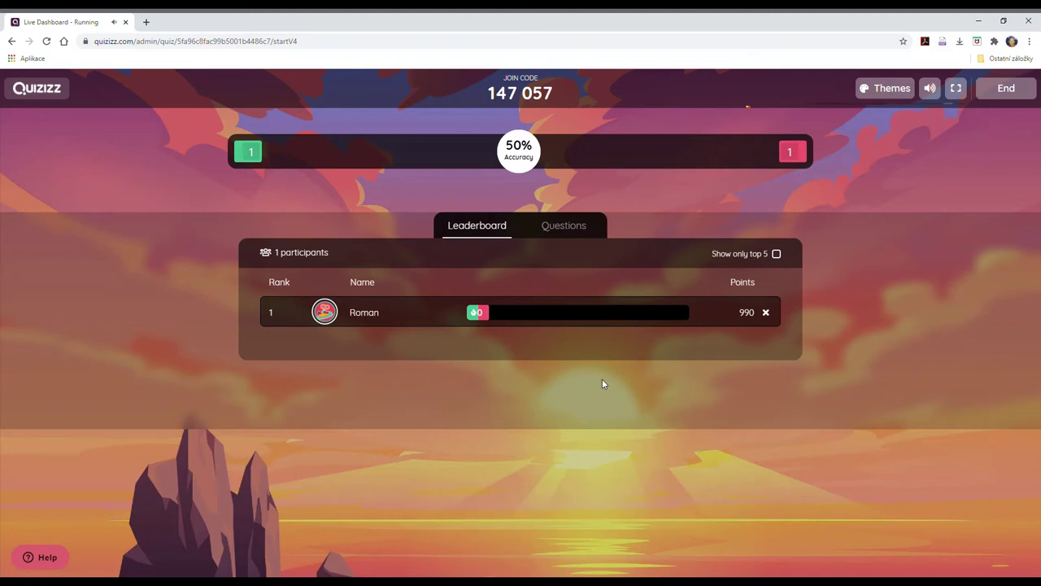
left_click(575, 232)
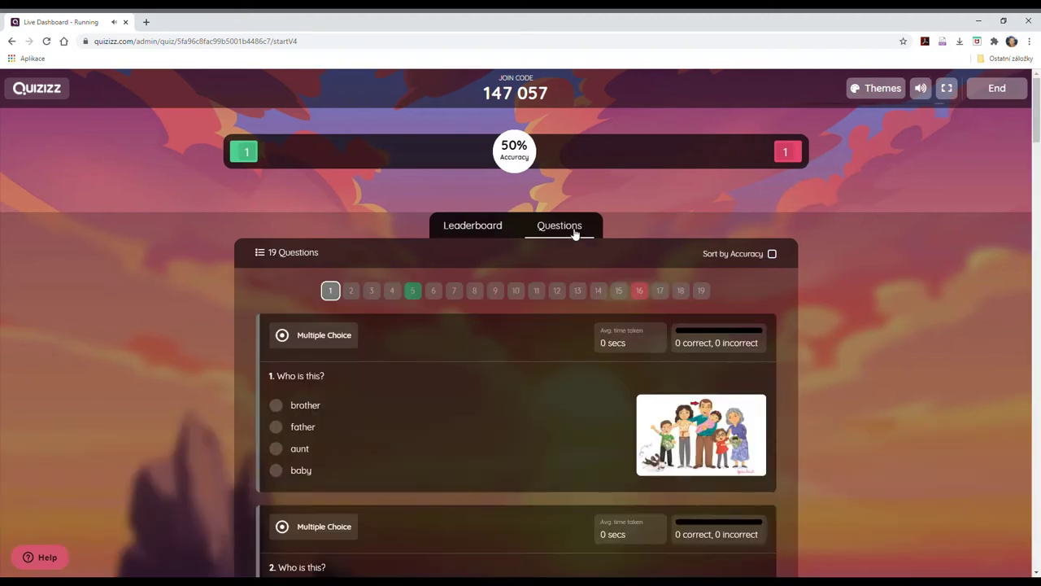
scroll(502, 363, "down", 2)
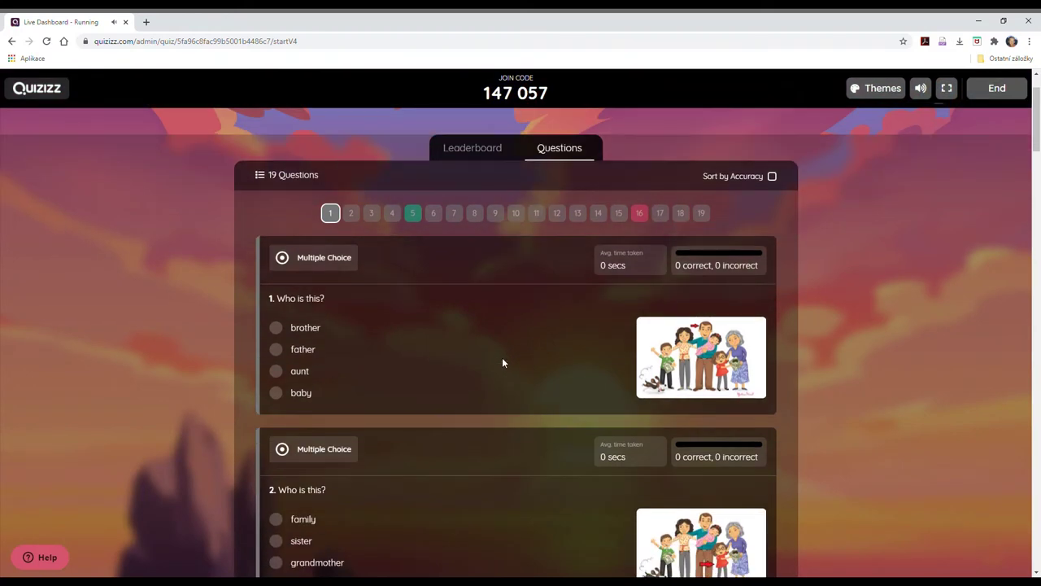
scroll(502, 363, "down", 8)
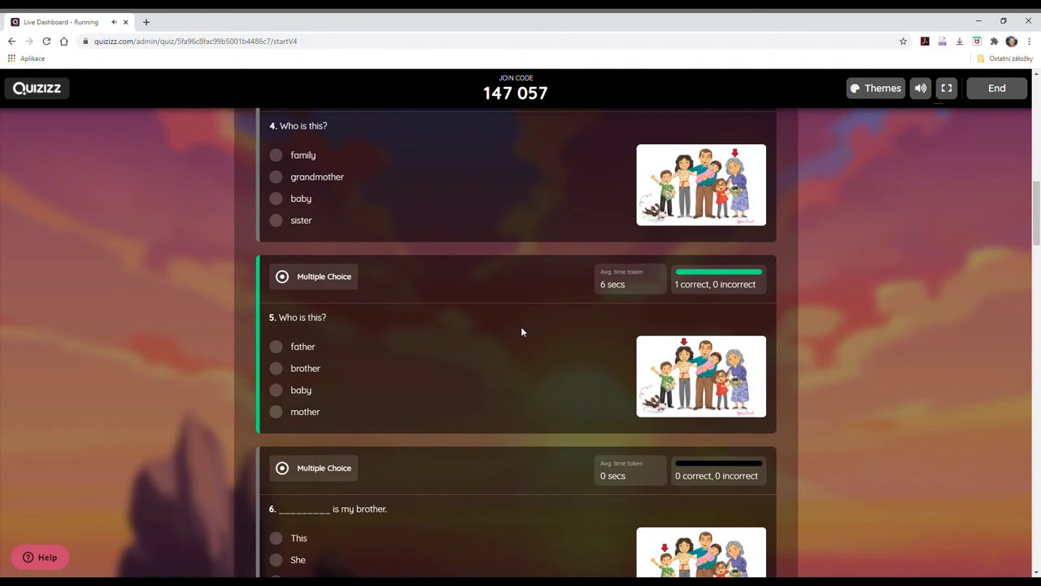
scroll(521, 330, "down", 8)
scroll(522, 332, "down", 13)
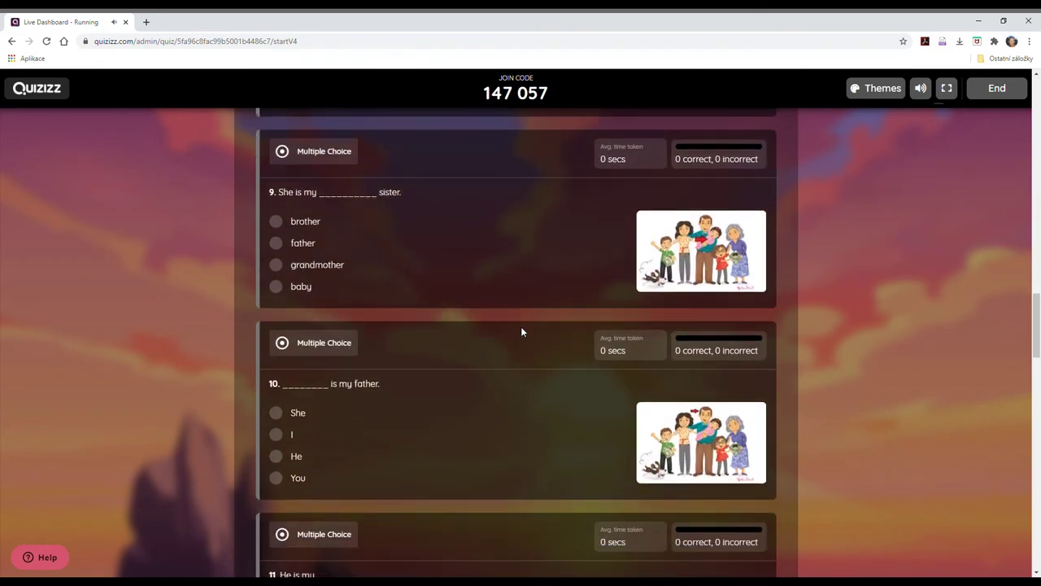
scroll(521, 326, "down", 5)
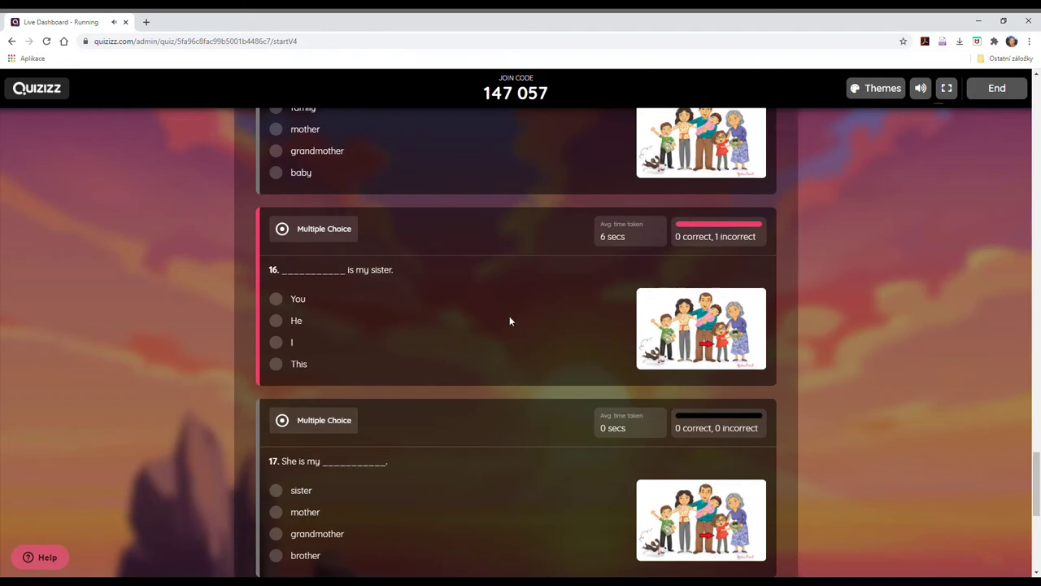
scroll(510, 320, "up", 20)
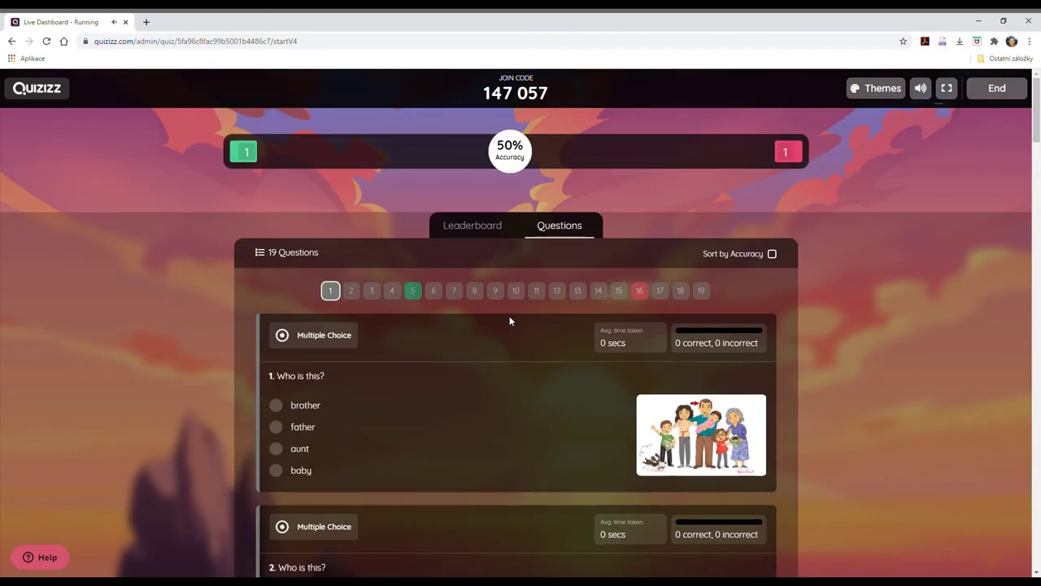
End the live Family game, confirm END, and exit the summary dashboard.
left_click(1023, 88)
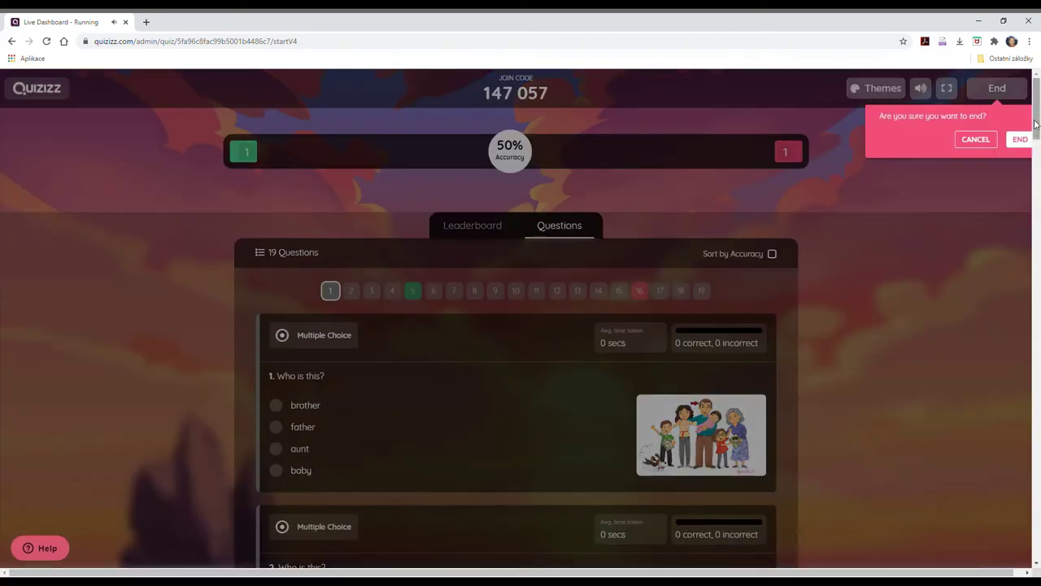
left_click(1022, 141)
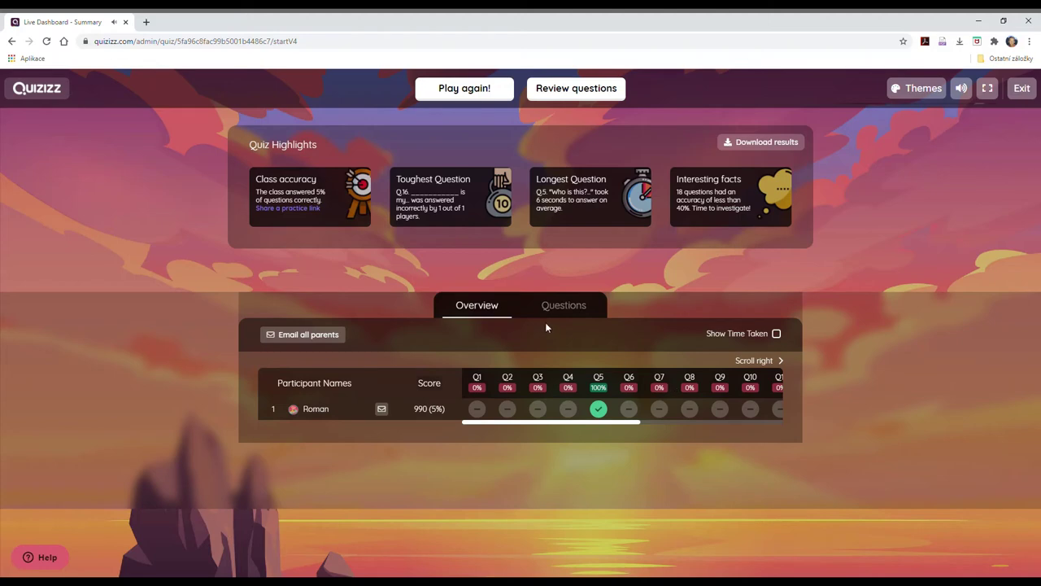
left_click(1023, 88)
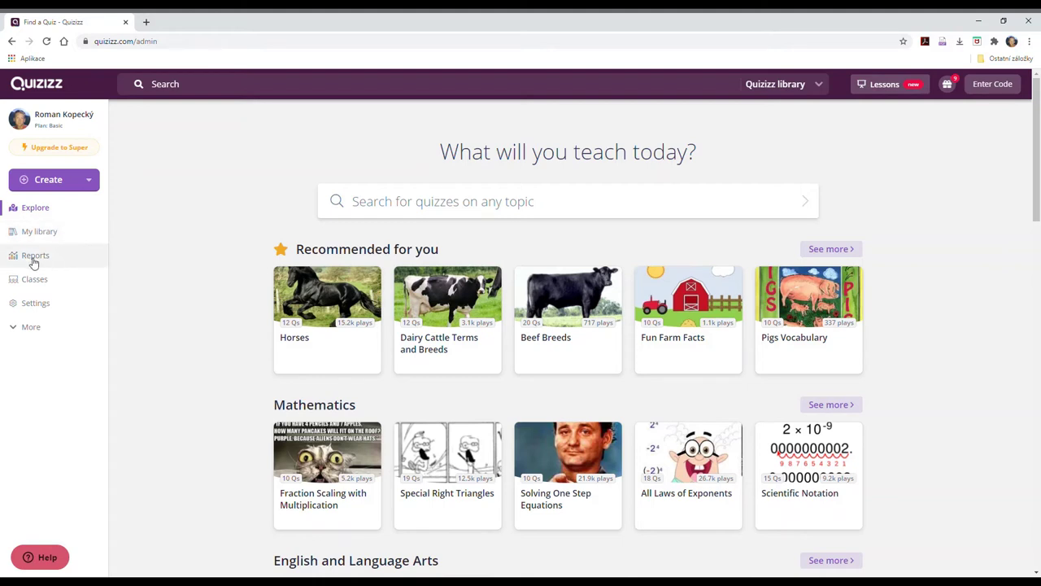
In Reports, open the Family quiz report and review the participant's individual answers.
left_click(34, 258)
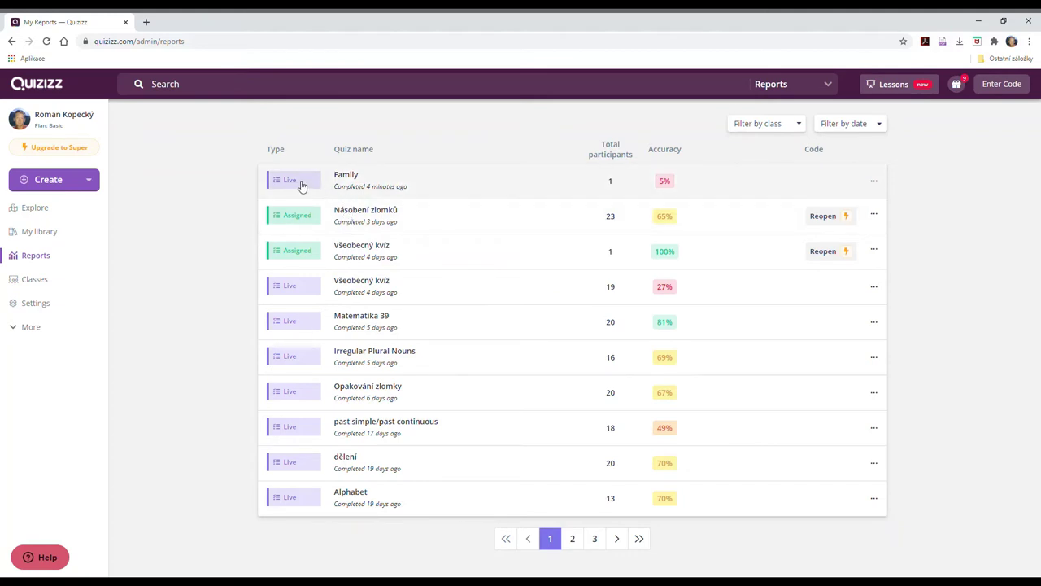
left_click(350, 177)
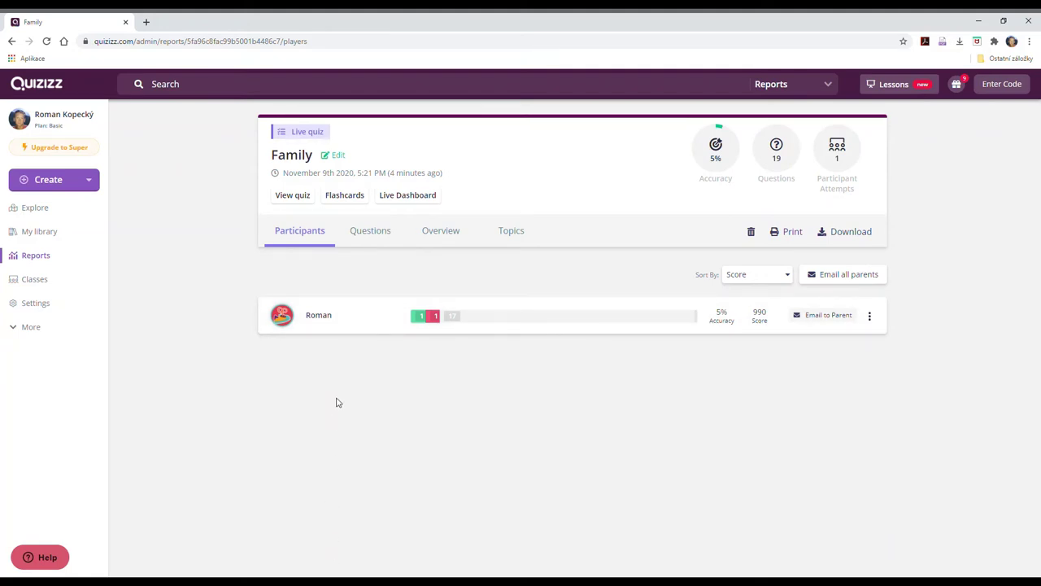
left_click(319, 315)
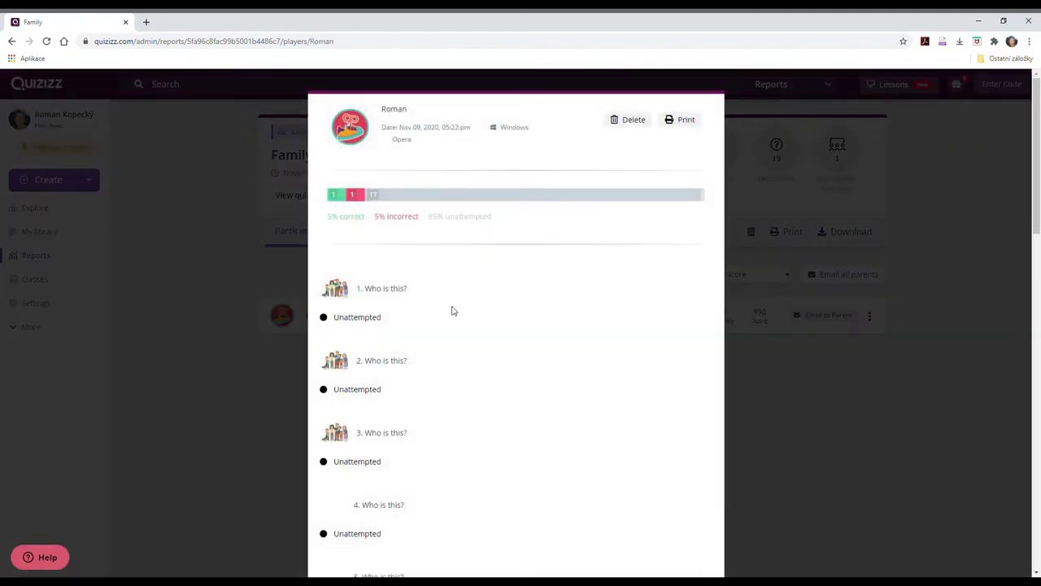
scroll(455, 342, "down", 2)
scroll(461, 370, "down", 10)
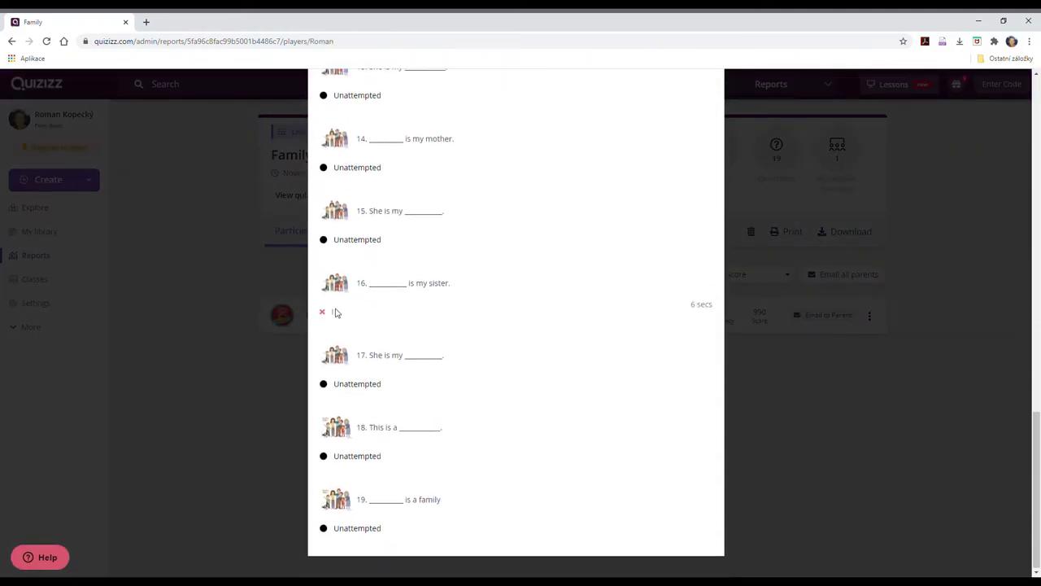
scroll(469, 342, "up", 4)
scroll(468, 342, "up", 8)
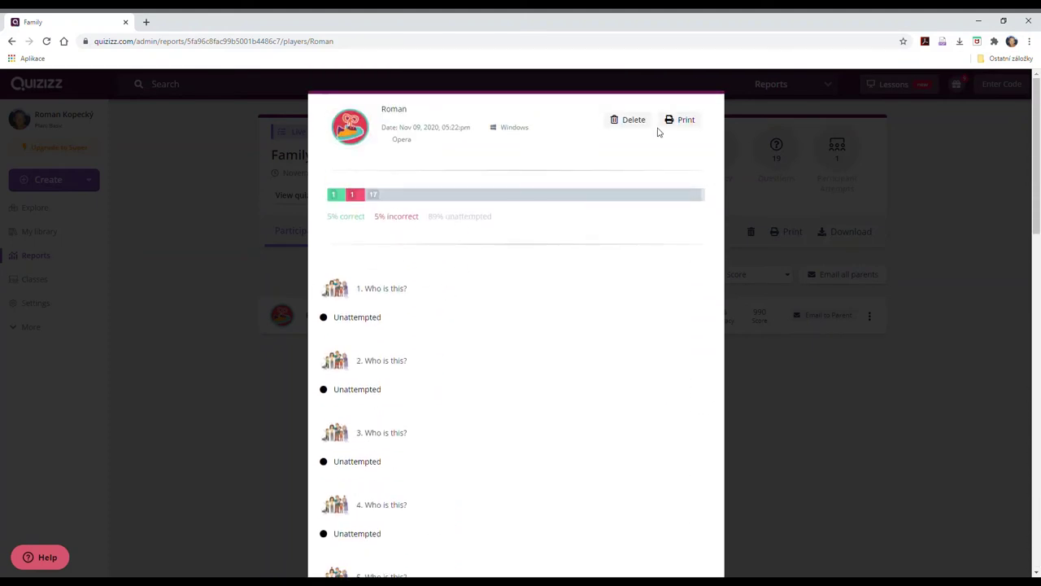
left_click(833, 220)
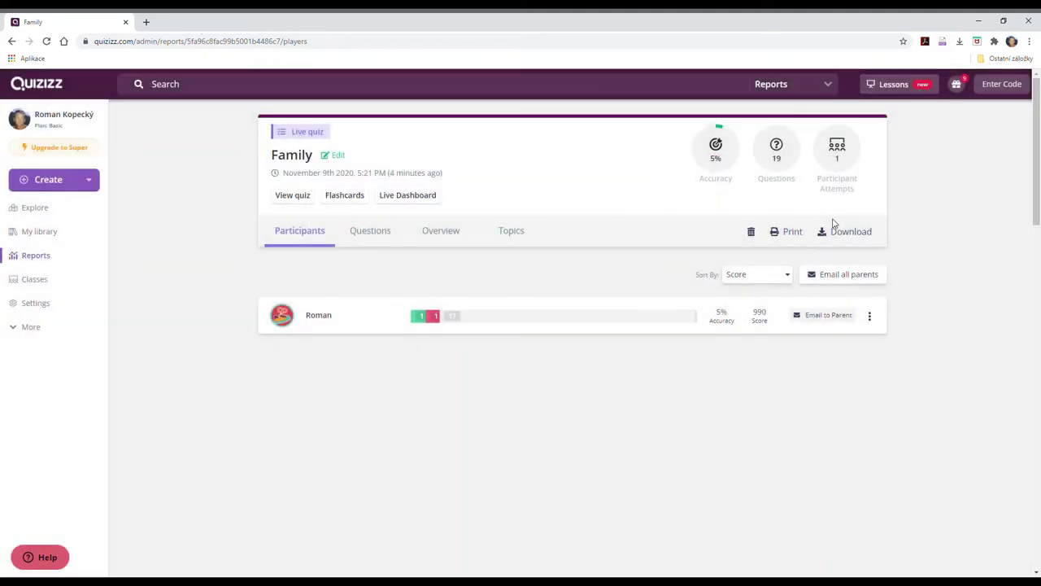
Switch the Family report to its Questions tab and look through the per-question results.
left_click(384, 237)
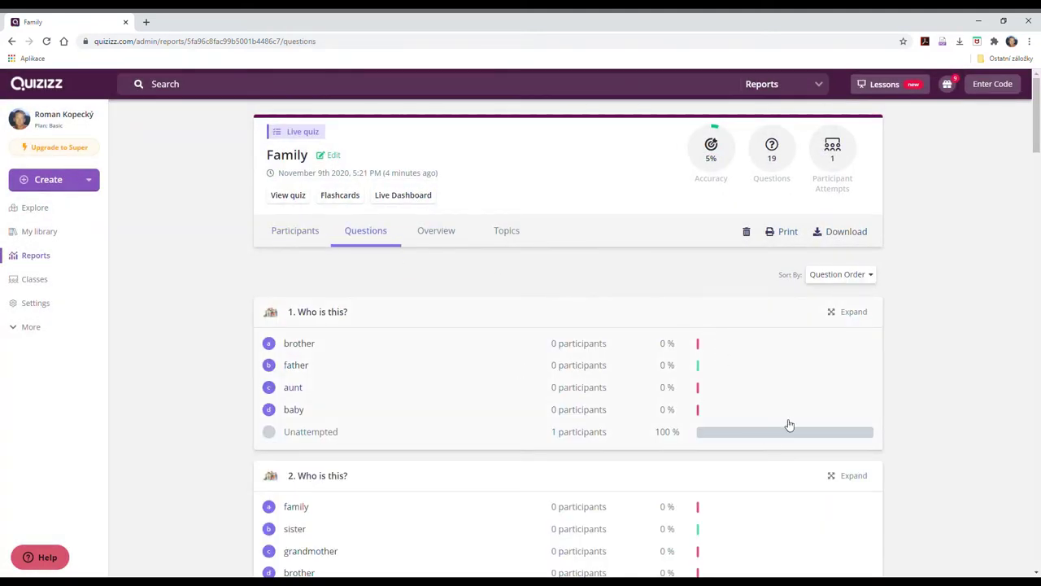
scroll(603, 386, "down", 10)
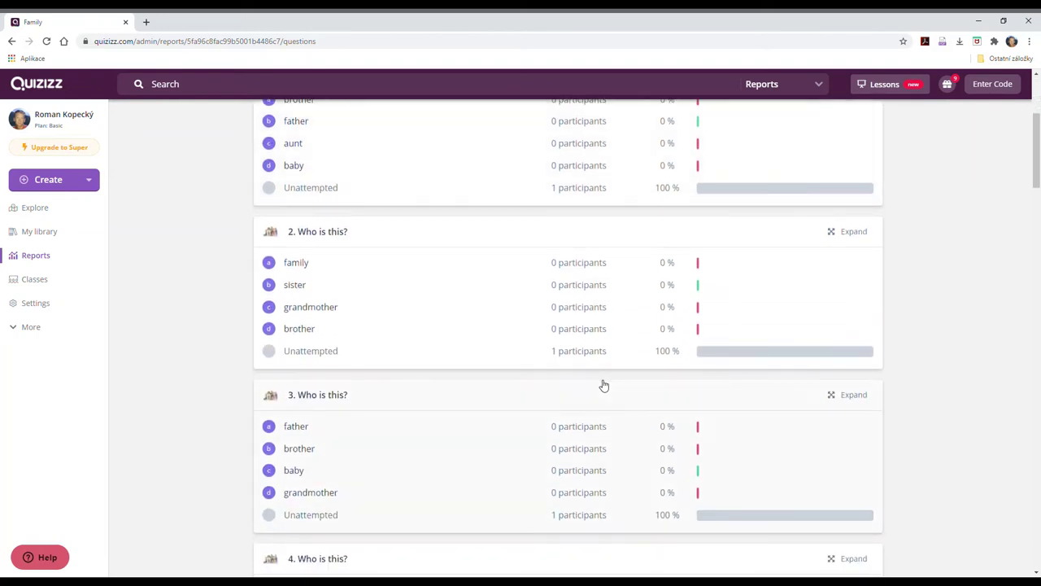
scroll(603, 385, "down", 3)
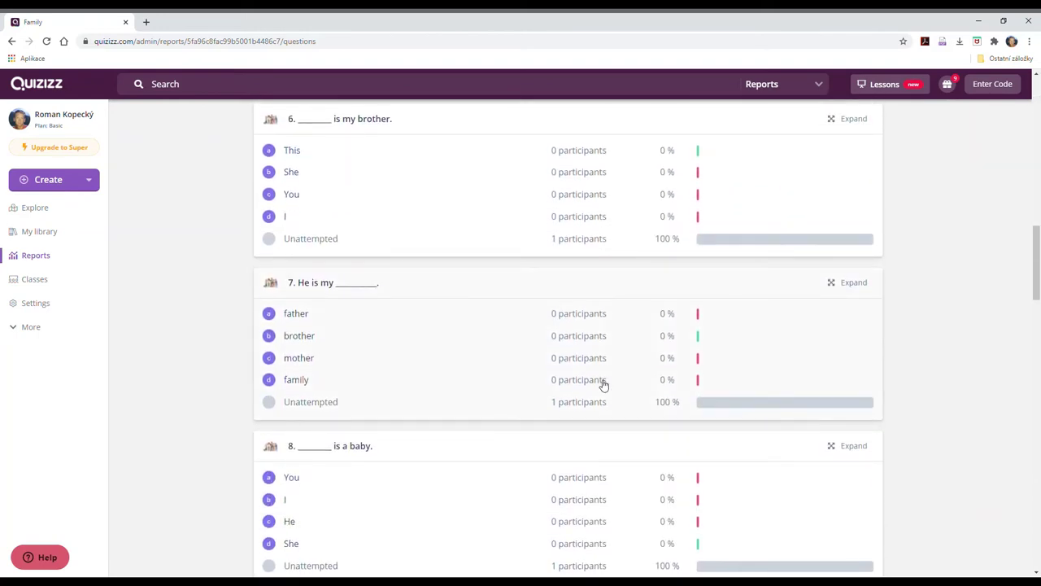
scroll(755, 347, "down", 5)
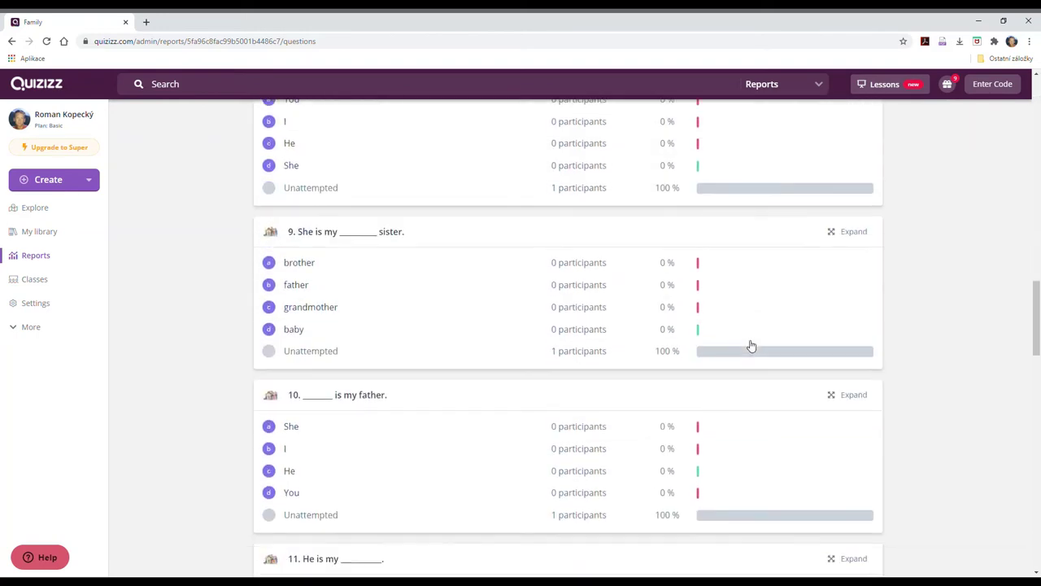
scroll(752, 346, "up", 15)
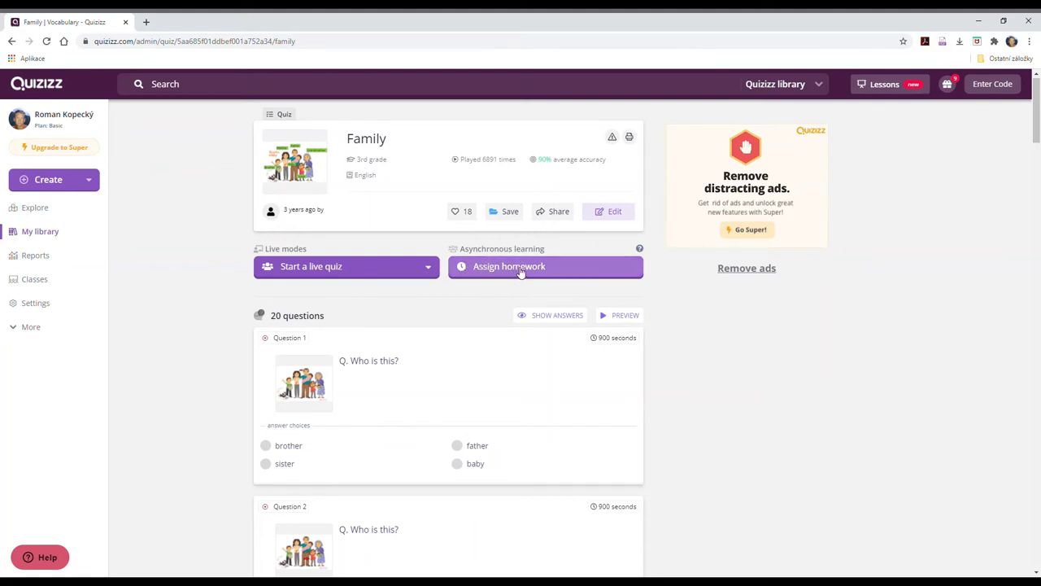
Assign the Family quiz as homework due November 11 at 08:00 PM and continue.
left_click(521, 272)
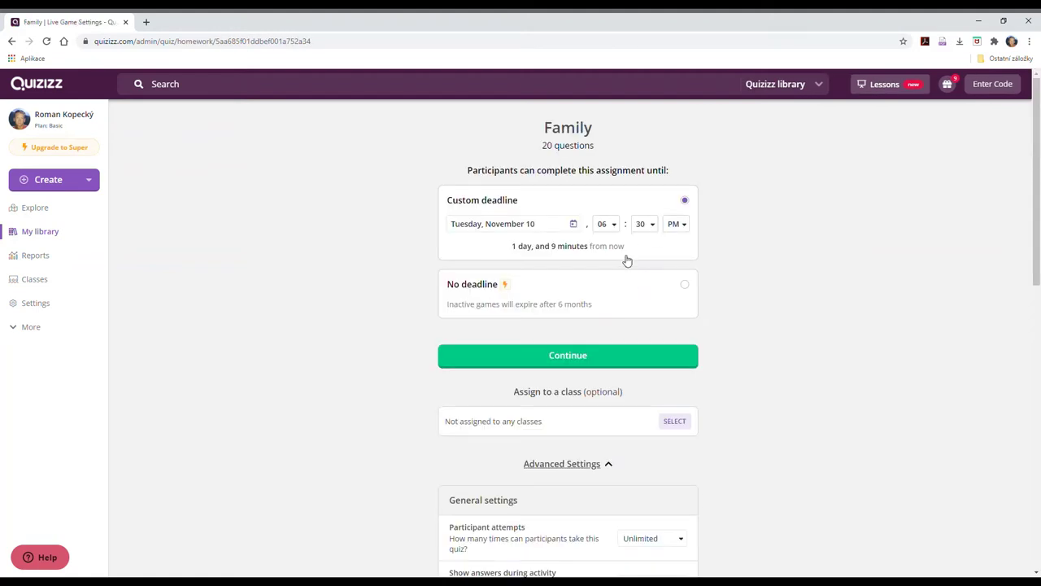
left_click(575, 225)
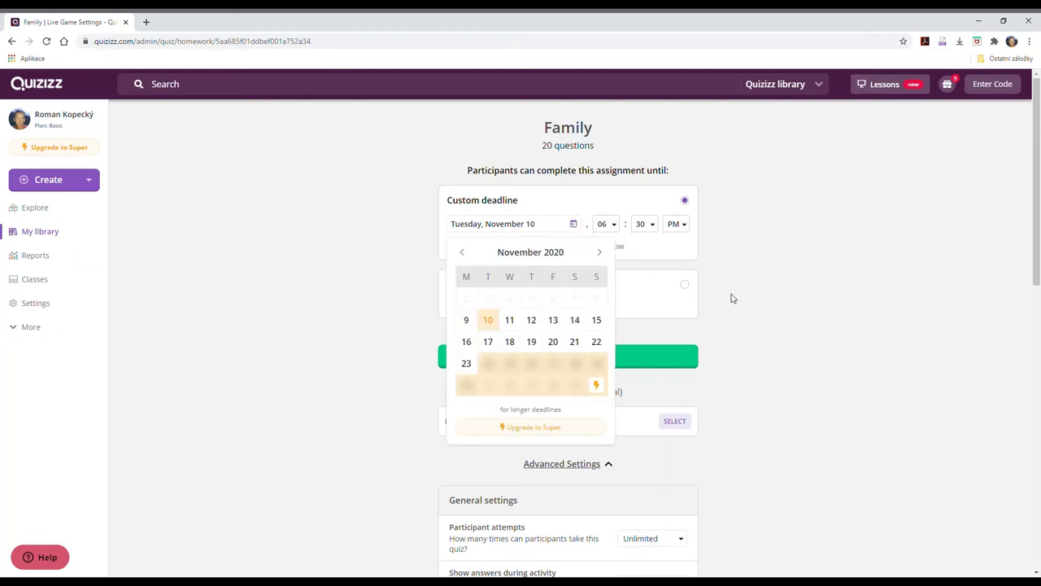
left_click(510, 321)
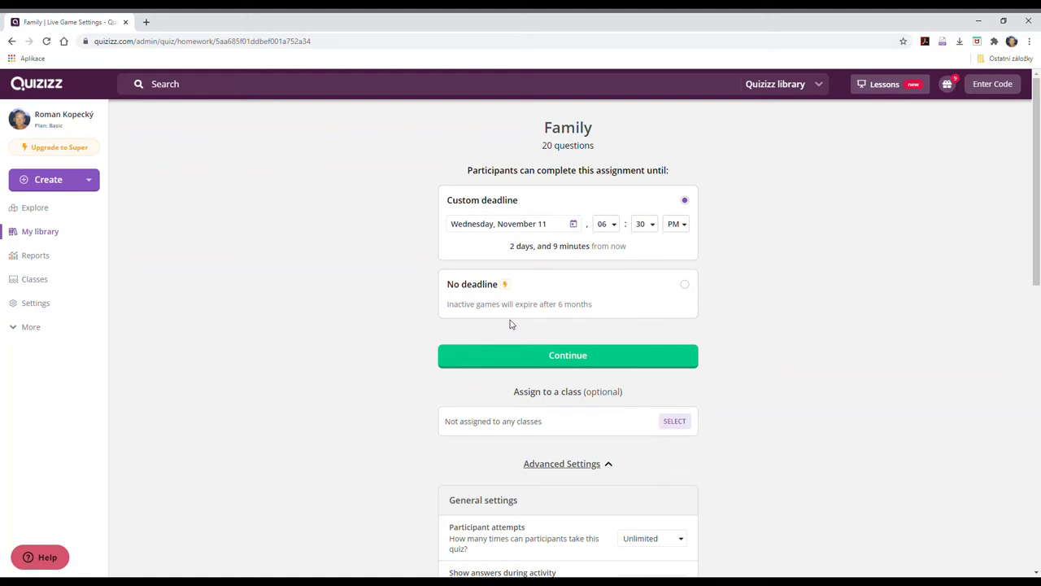
left_click(616, 226)
scroll(614, 359, "down", 1)
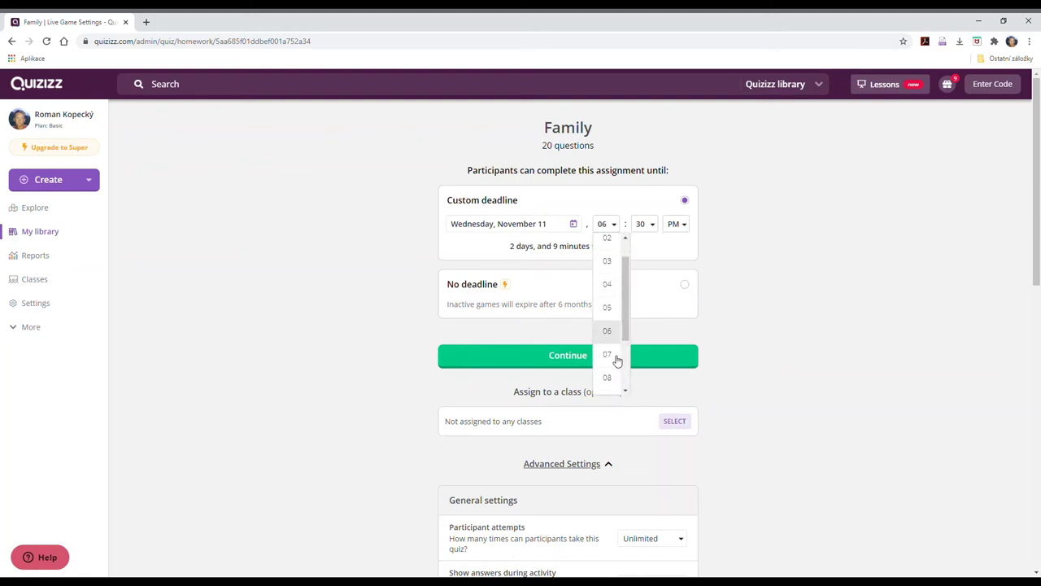
left_click(611, 376)
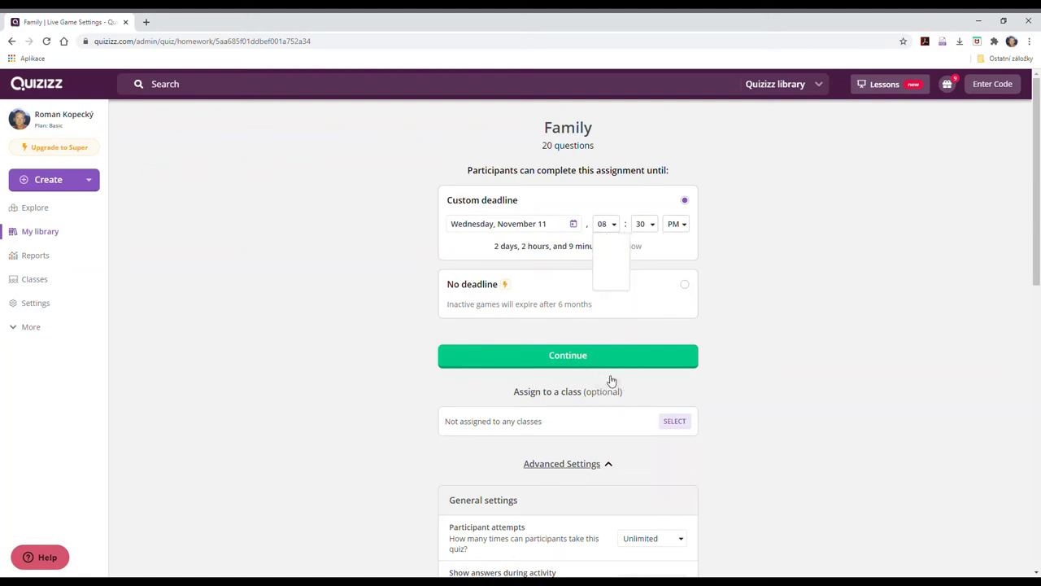
left_click(652, 226)
left_click(650, 244)
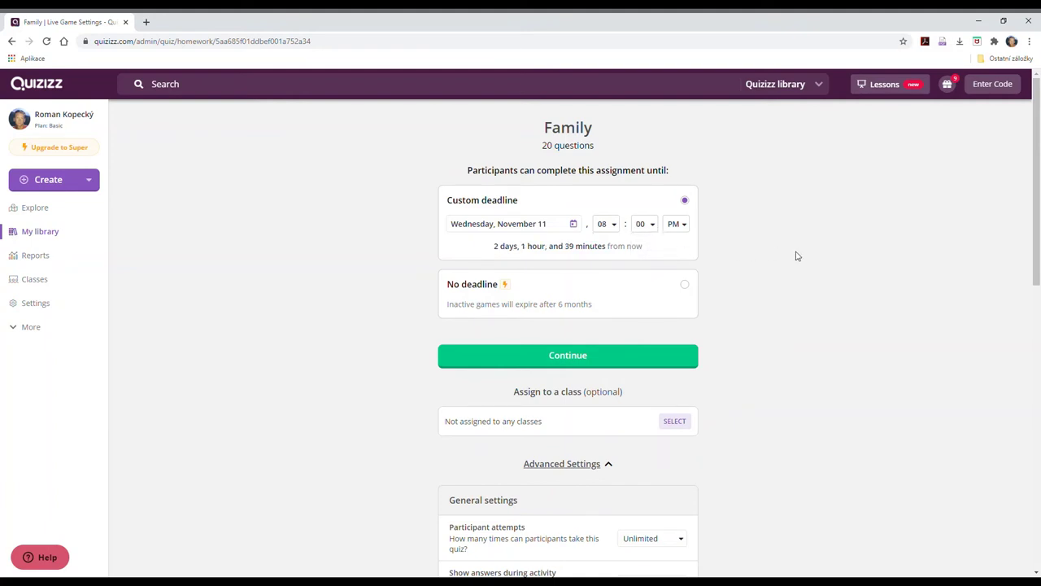
scroll(798, 256, "down", 1)
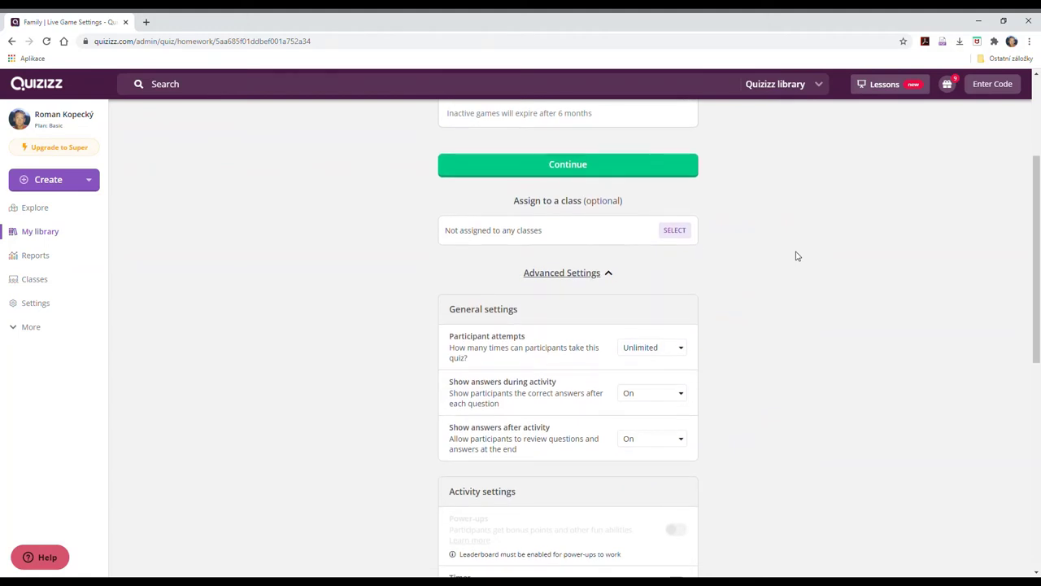
scroll(797, 256, "down", 5)
scroll(797, 256, "down", 1)
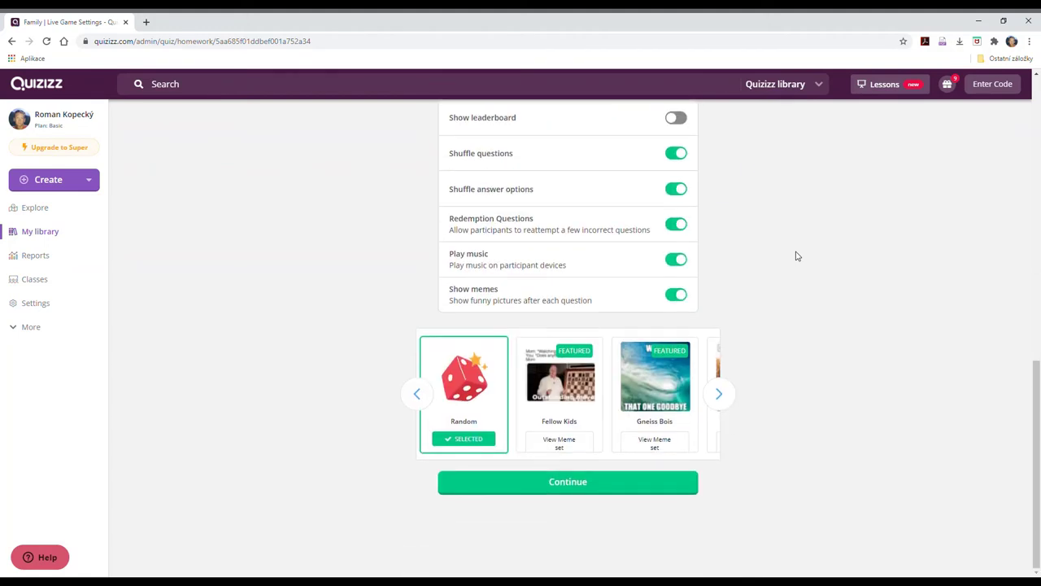
left_click(601, 485)
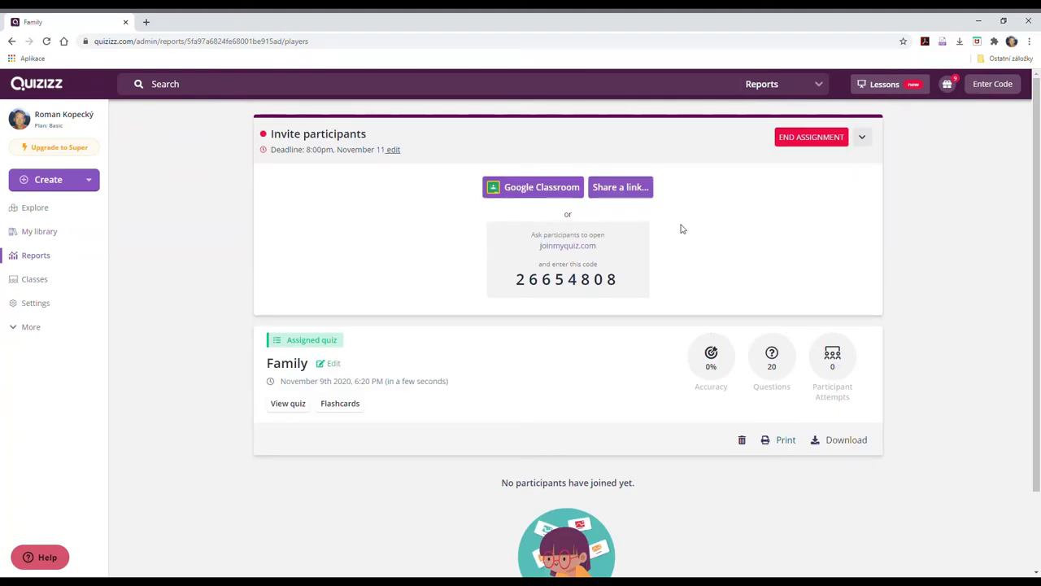
Back out of the Google Classroom sharing sign-in and resubmit the homework settings.
left_click(553, 193)
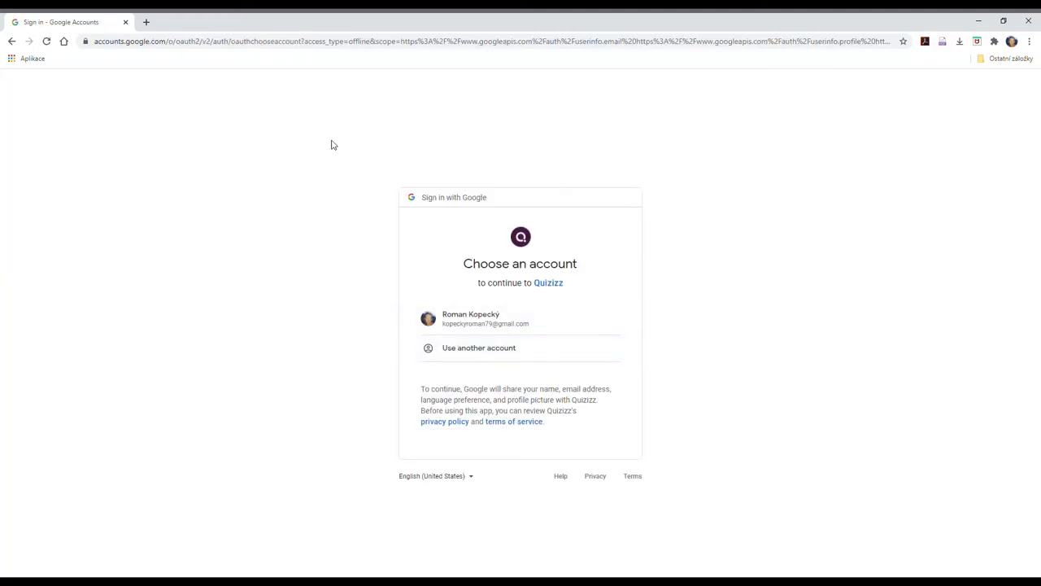
left_click(12, 41)
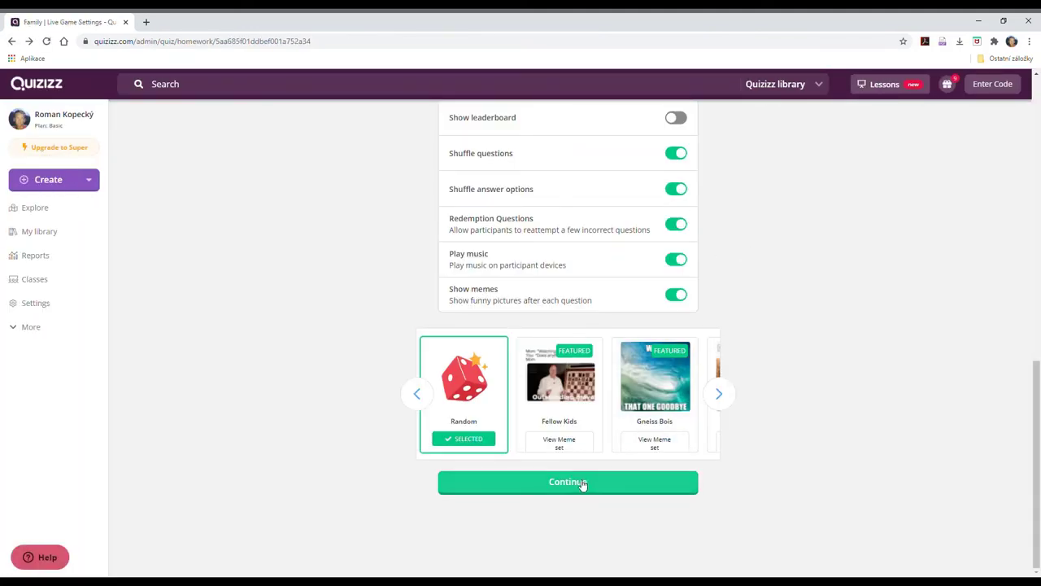
left_click(583, 486)
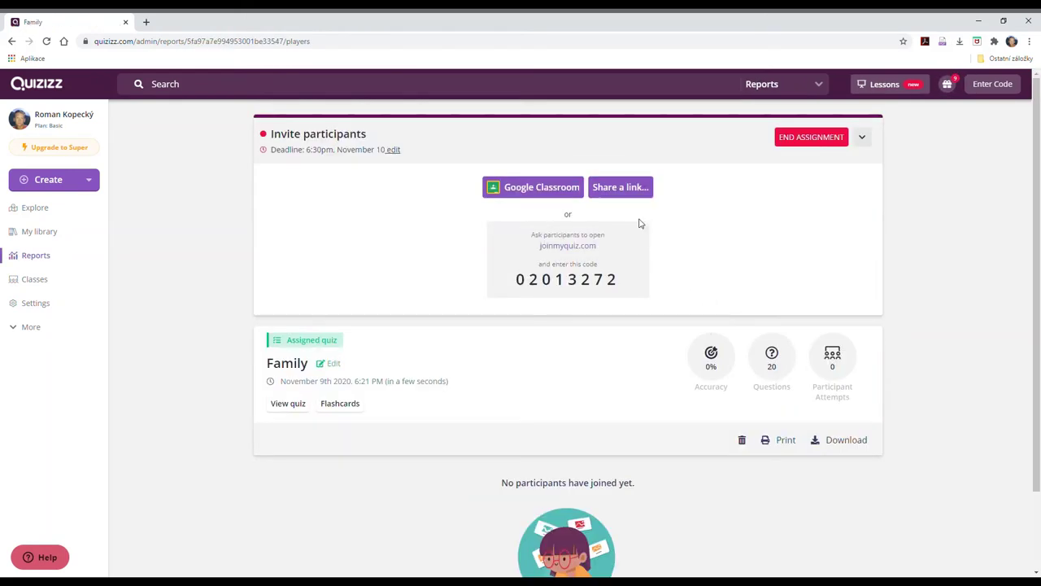
Copy the Family assignment's join link from the Share a link dialog, then open a new tab.
left_click(624, 188)
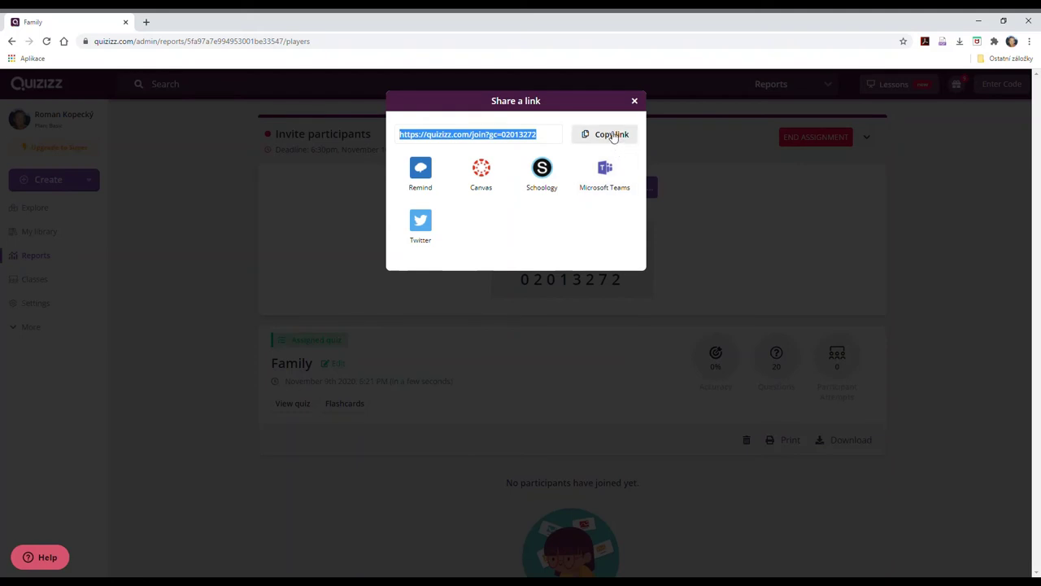
left_click(612, 136)
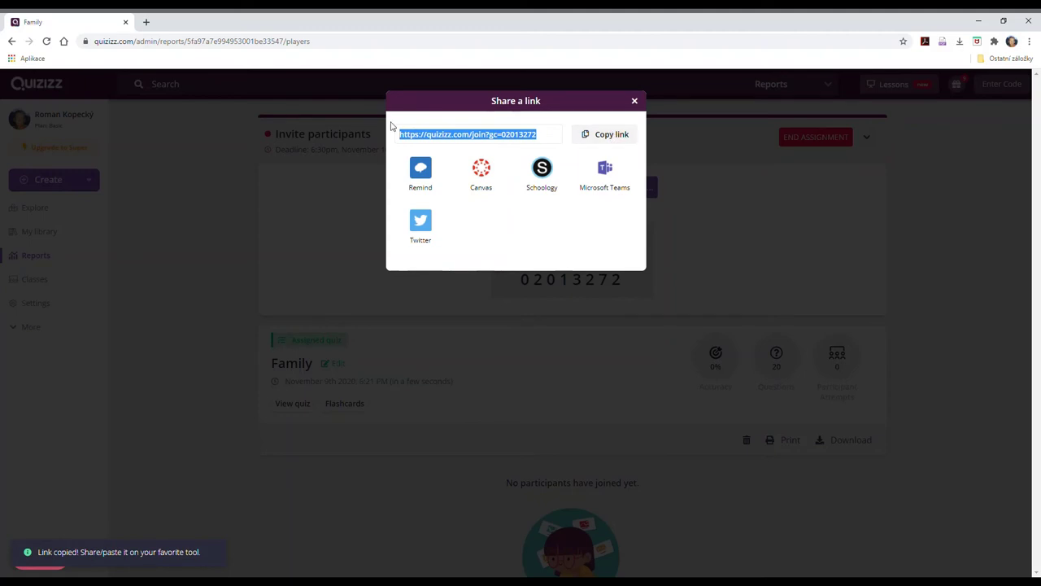
left_click(146, 22)
left_click(155, 40)
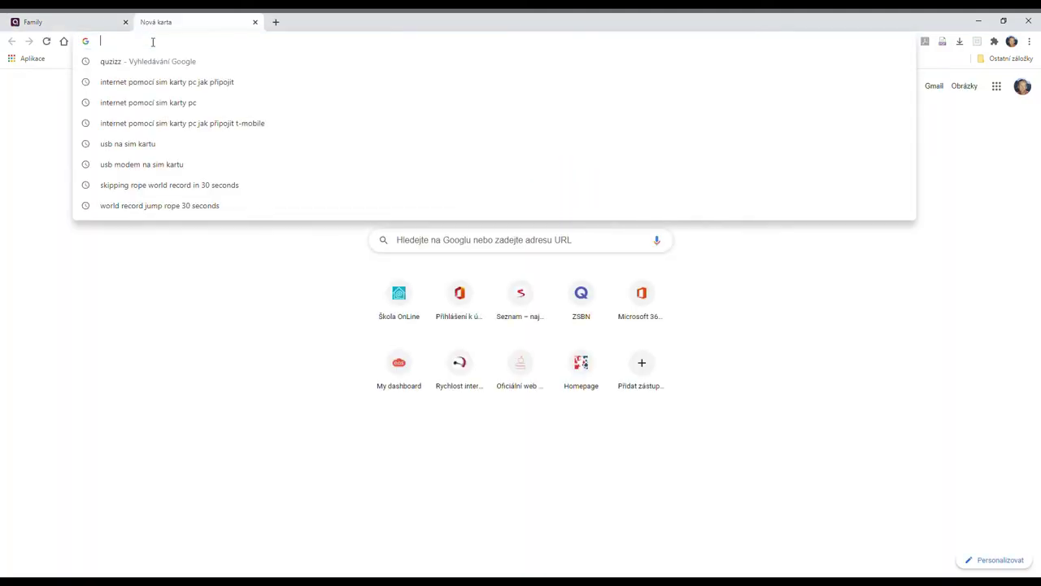
key("ctrl+v")
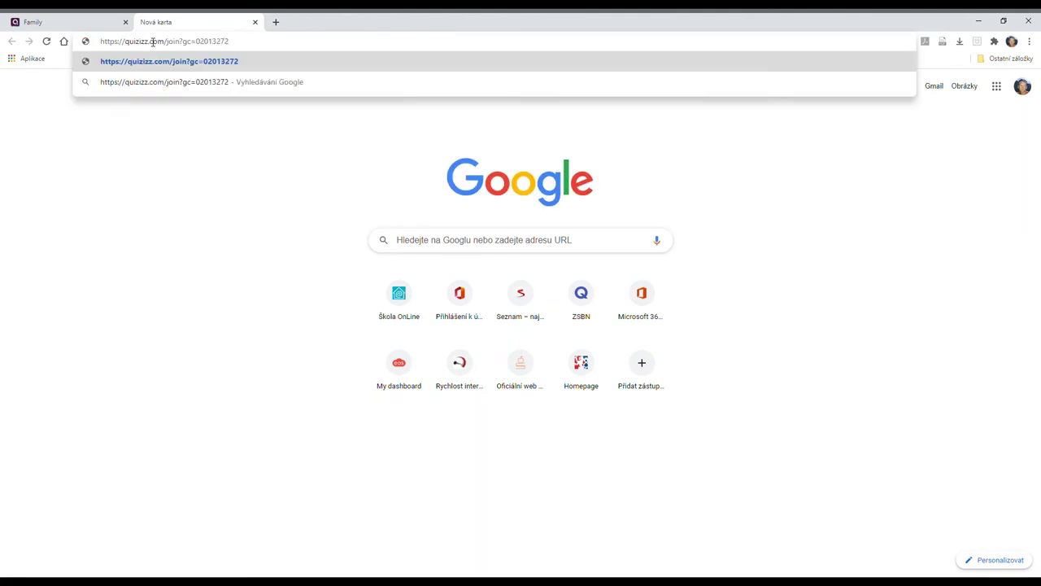
key("Return")
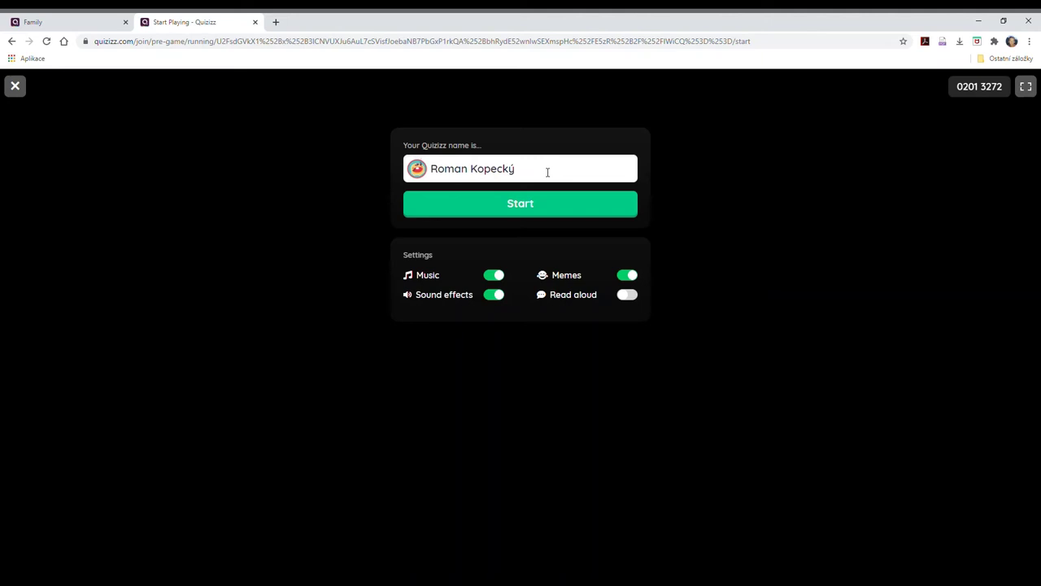
left_click(508, 208)
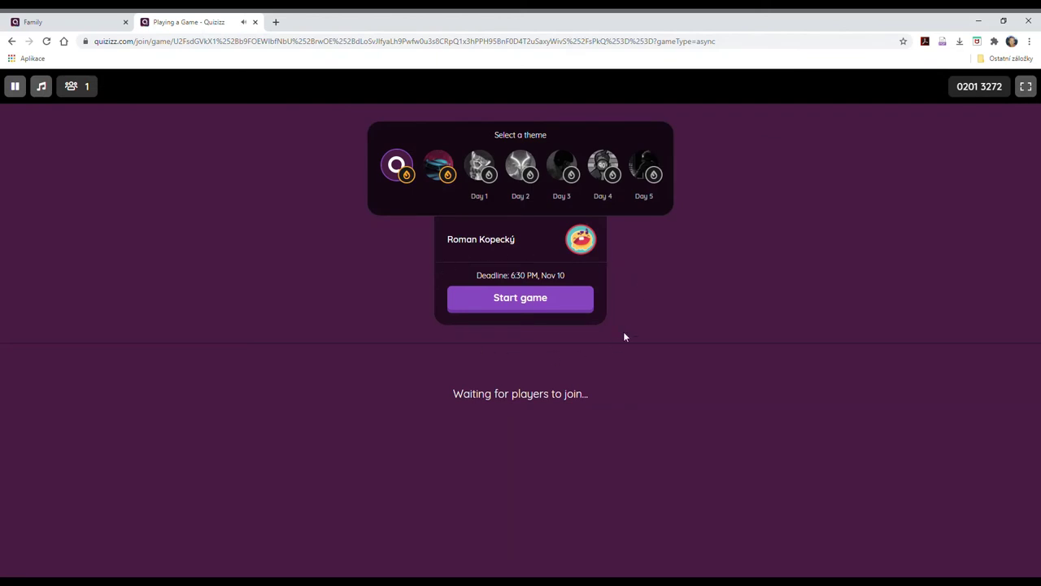
left_click(529, 299)
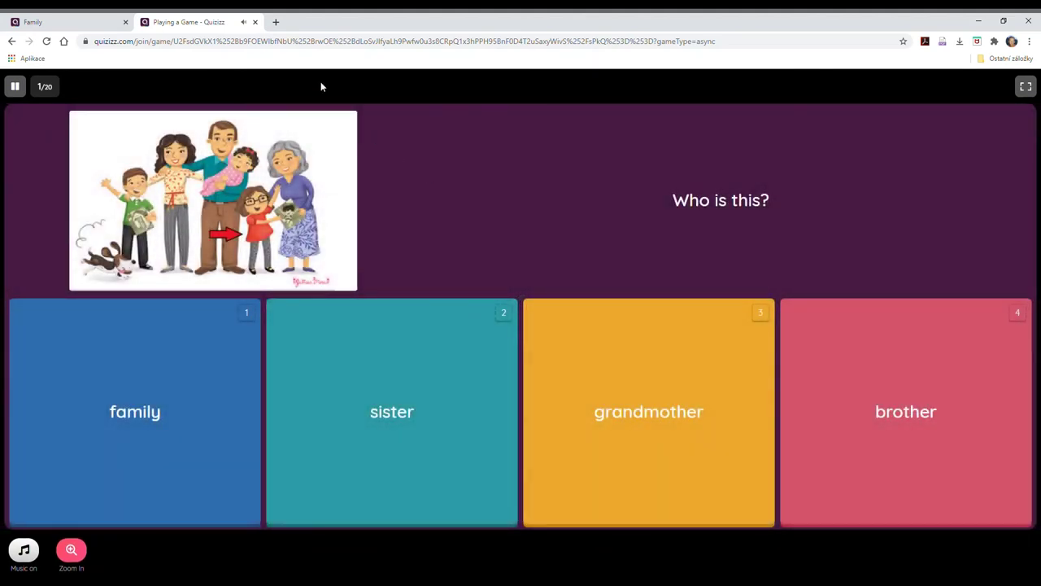
left_click(255, 23)
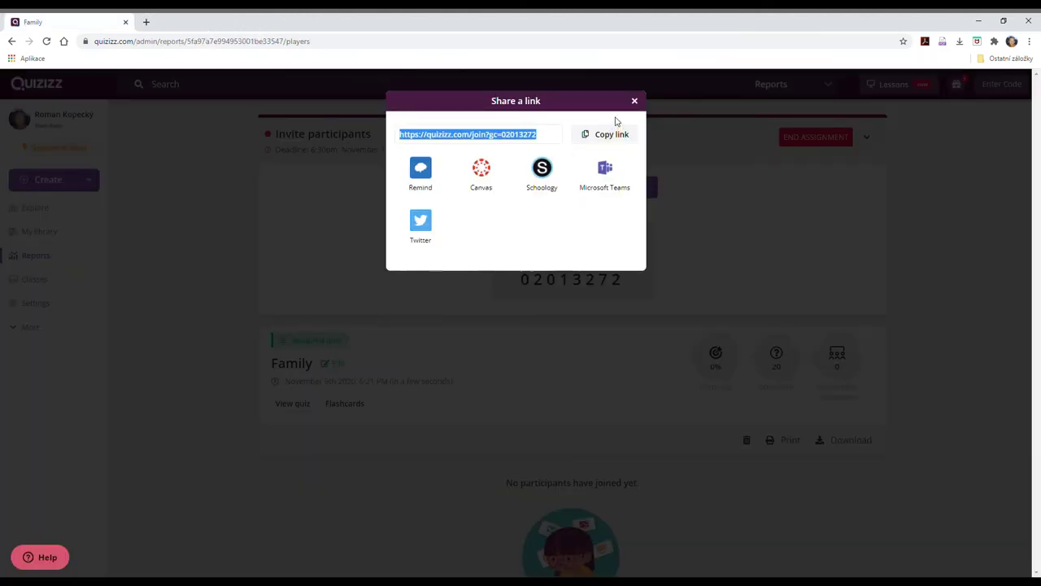
Close the Share a link dialog and go to the Reports list.
left_click(636, 101)
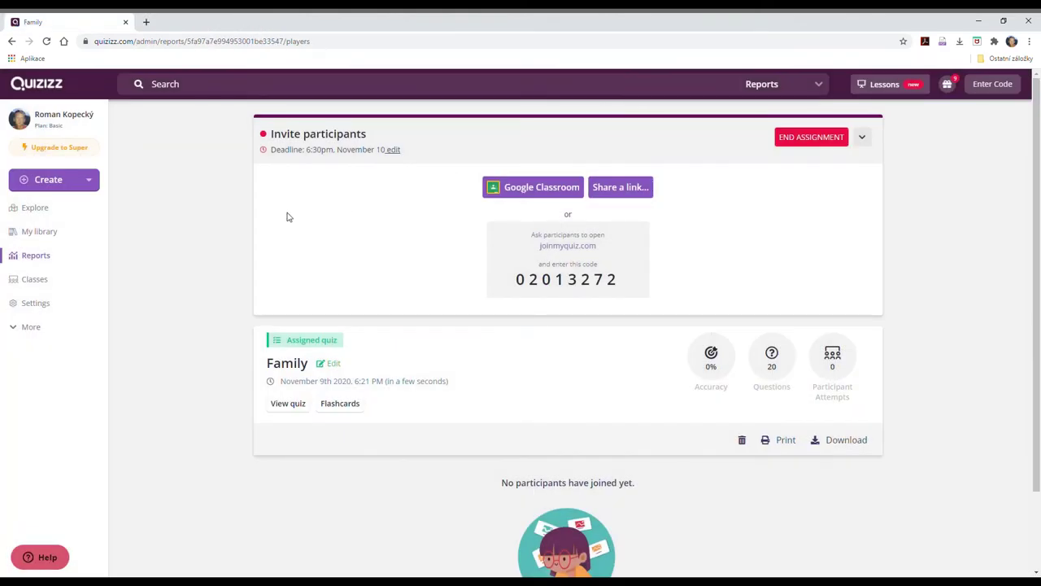
left_click(31, 259)
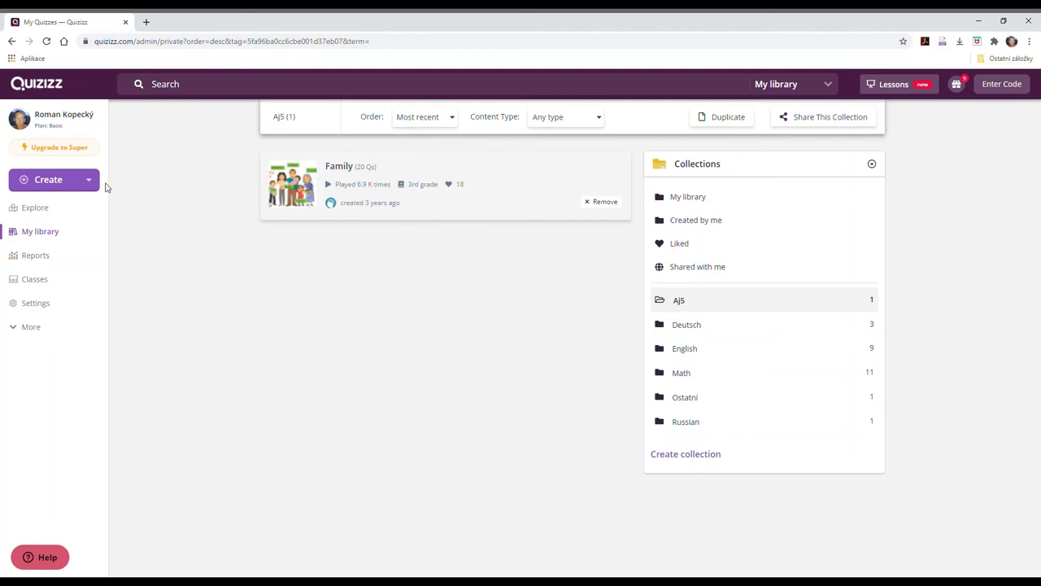
Choose Quiz from the sidebar's Create menu.
left_click(60, 184)
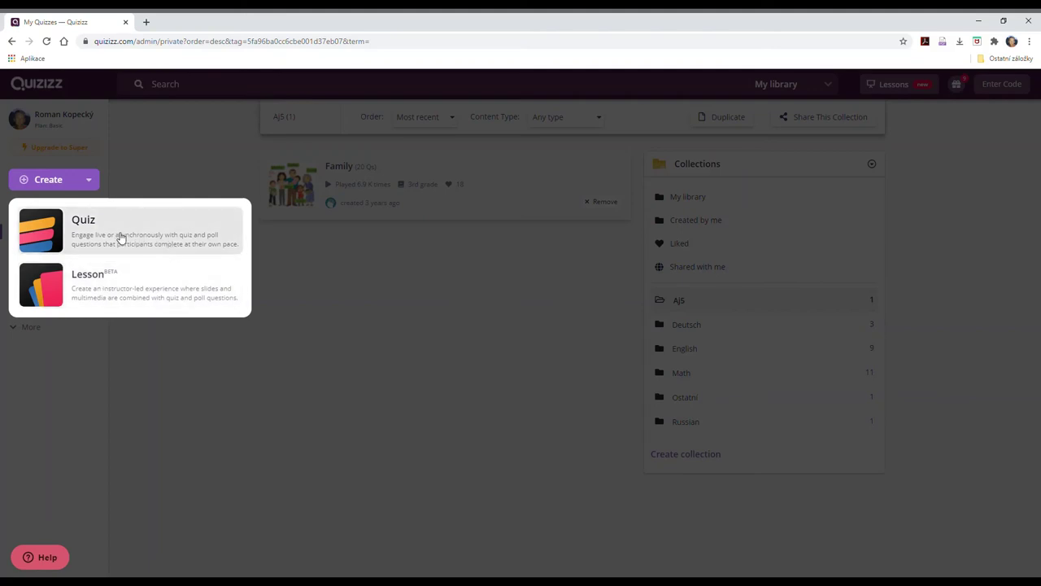
left_click(120, 237)
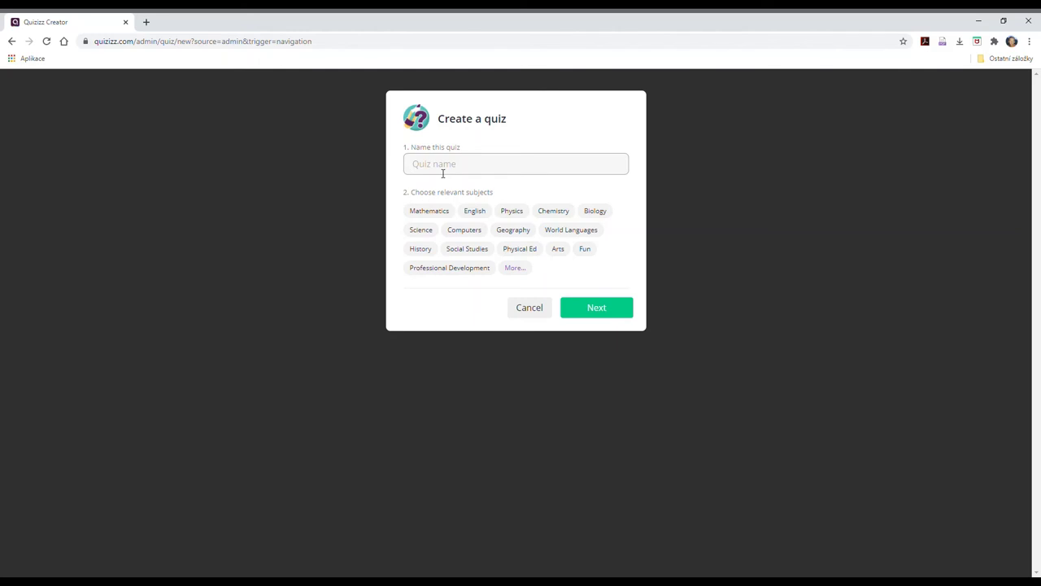
Name the quiz 'Family 2', tag it with the English subject, and continue.
type("Family 2")
left_click(474, 212)
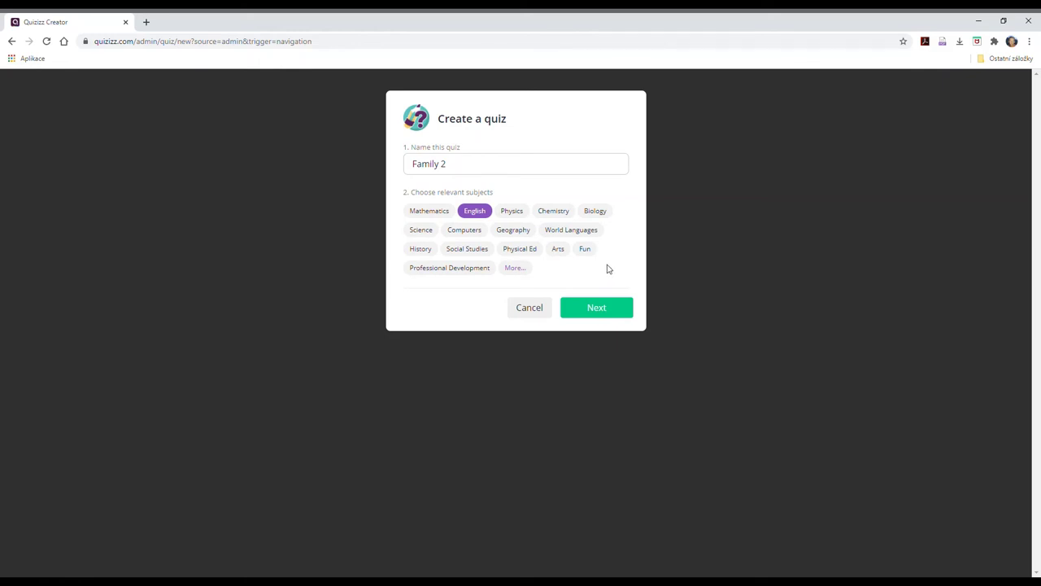
left_click(600, 310)
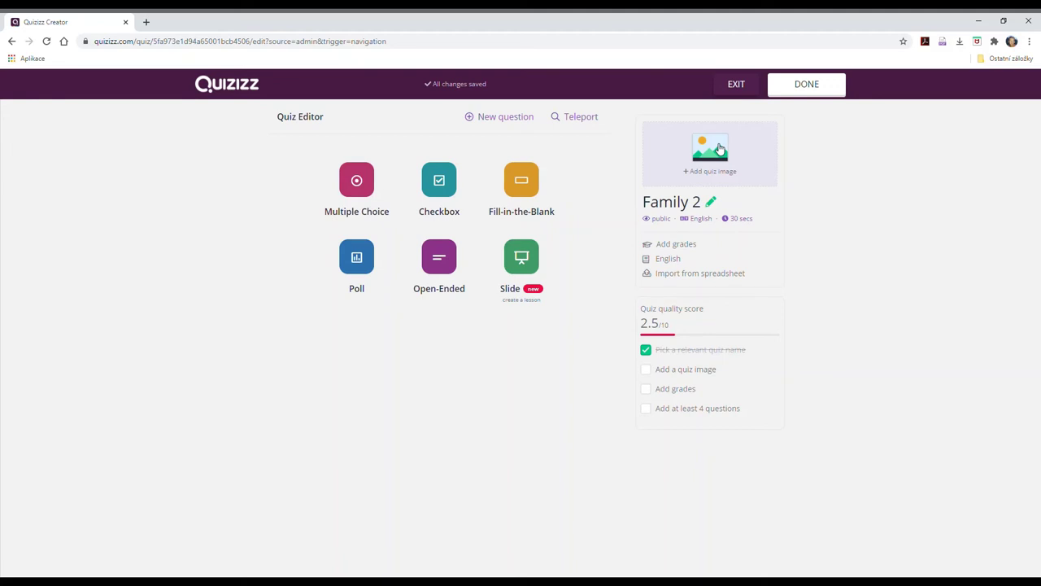
Open the quiz details dialog, then add a Multiple Choice question.
left_click(719, 149)
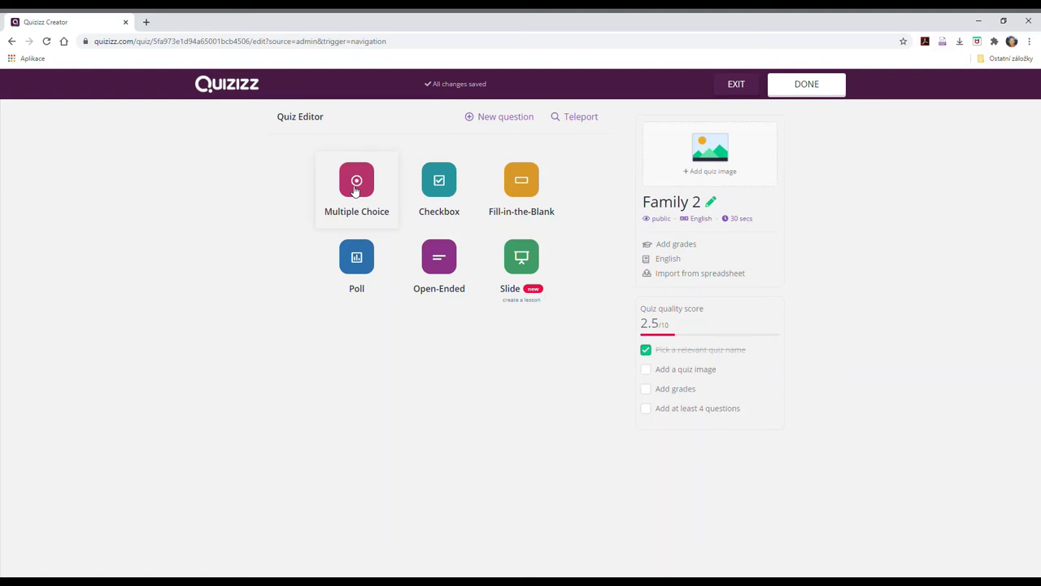
left_click(356, 190)
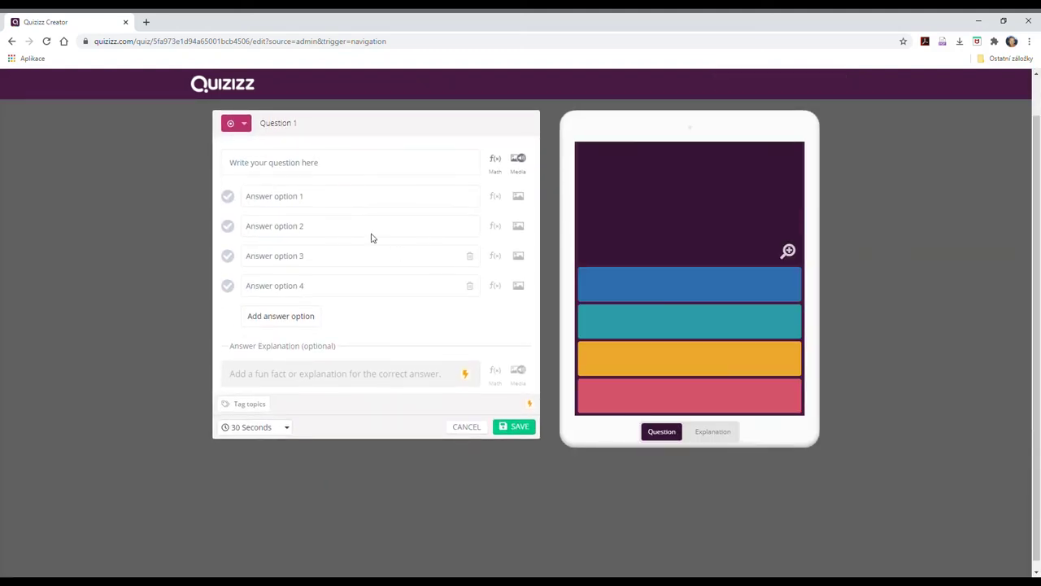
Write the question 'Jak se řekne bratr?' with answers sister, son, brother and mom.
left_click(305, 171)
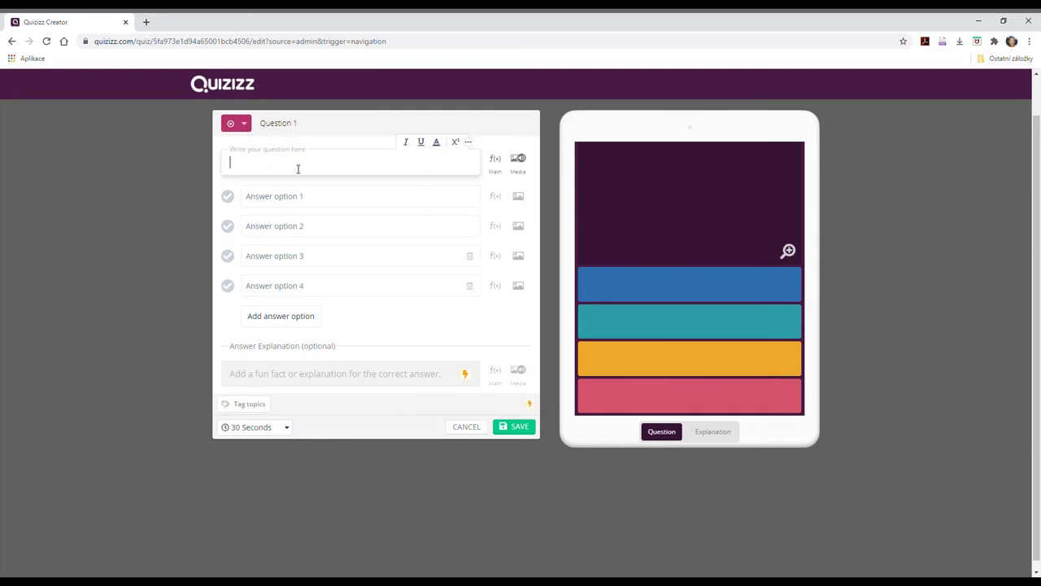
type("Jak se řekn")
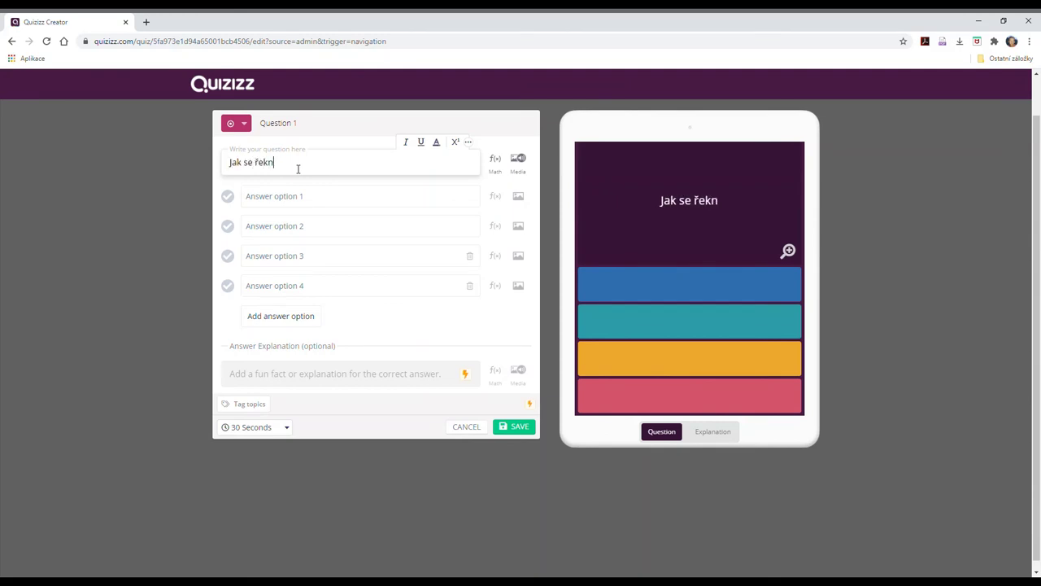
type("e bra")
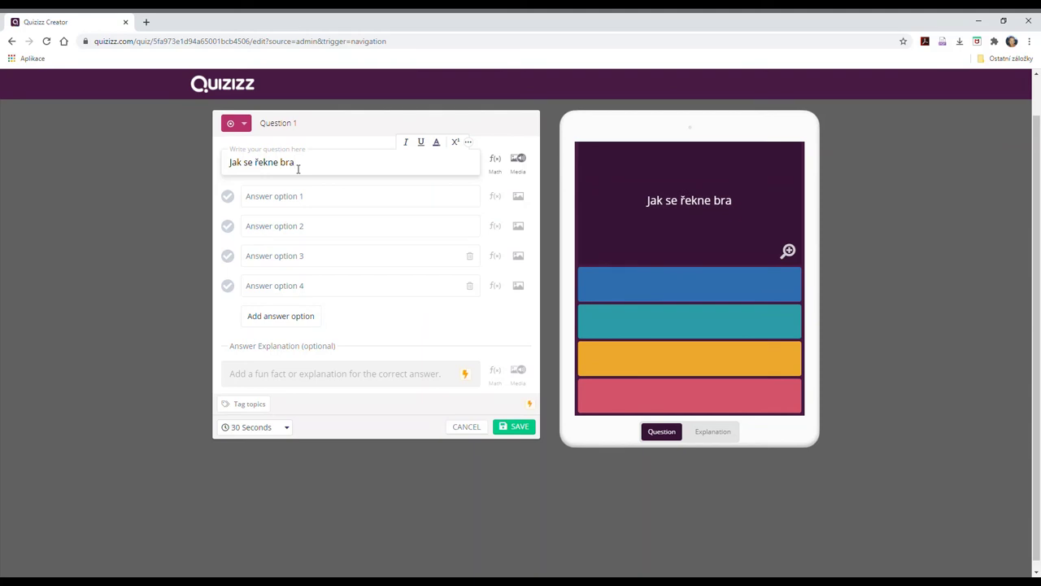
type("tr?")
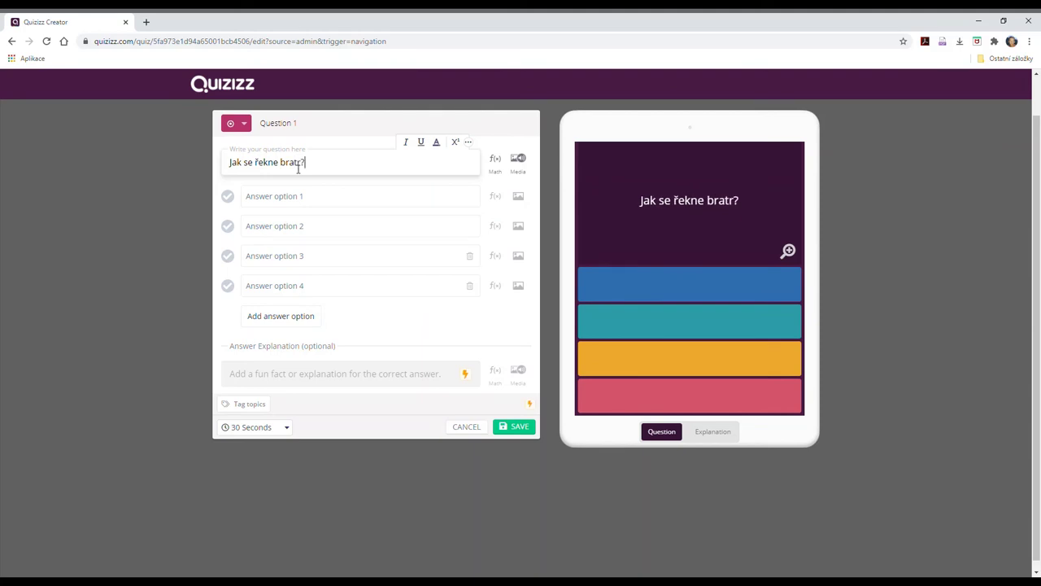
left_click(261, 206)
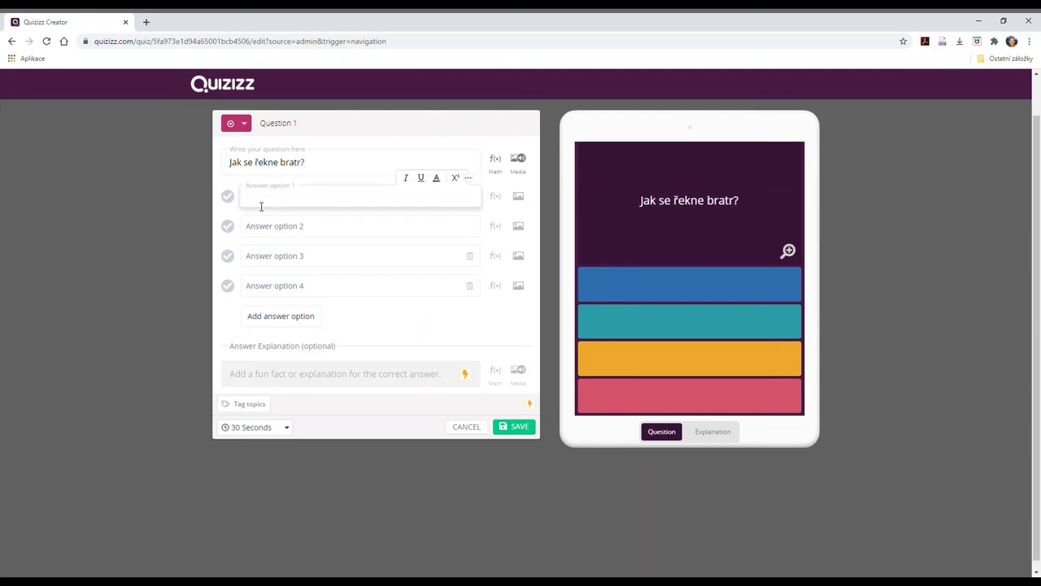
type("sister")
left_click(264, 235)
type("son")
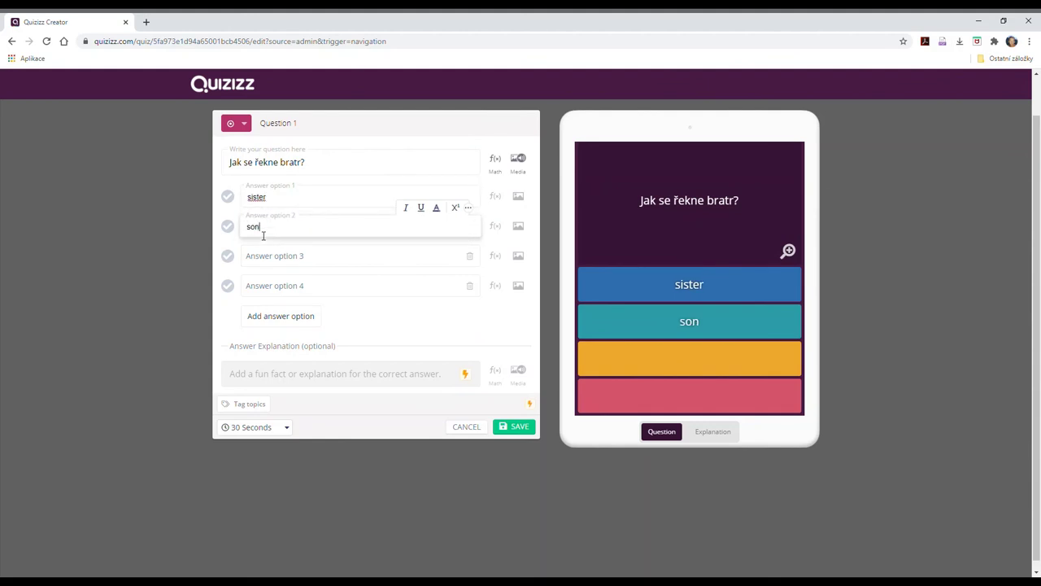
left_click(261, 260)
type("boro")
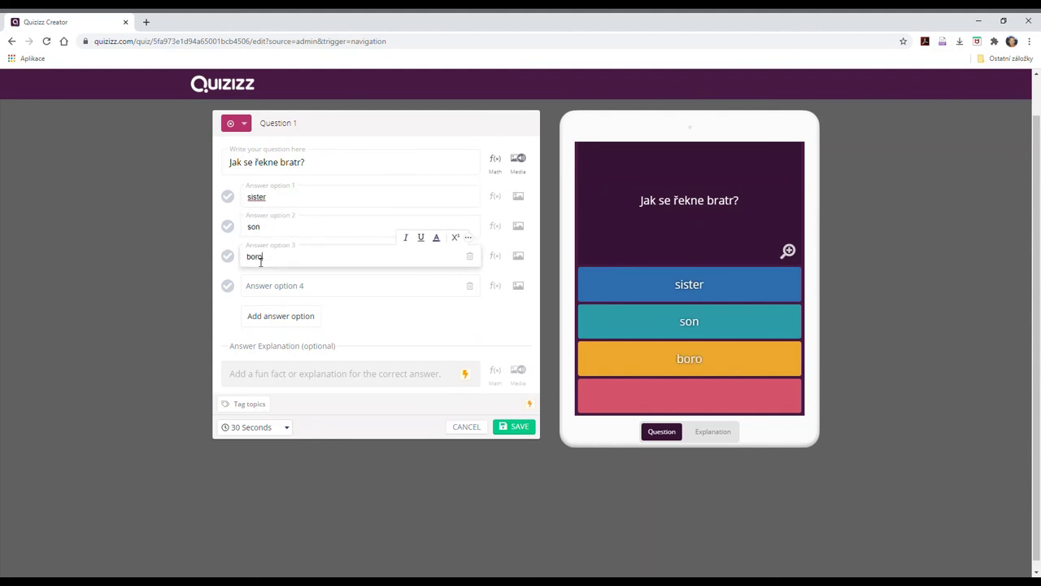
key("BackSpace")
key("BackSpace")
key("BackSpace")
type("t")
key("BackSpace")
type("rother")
left_click(260, 294)
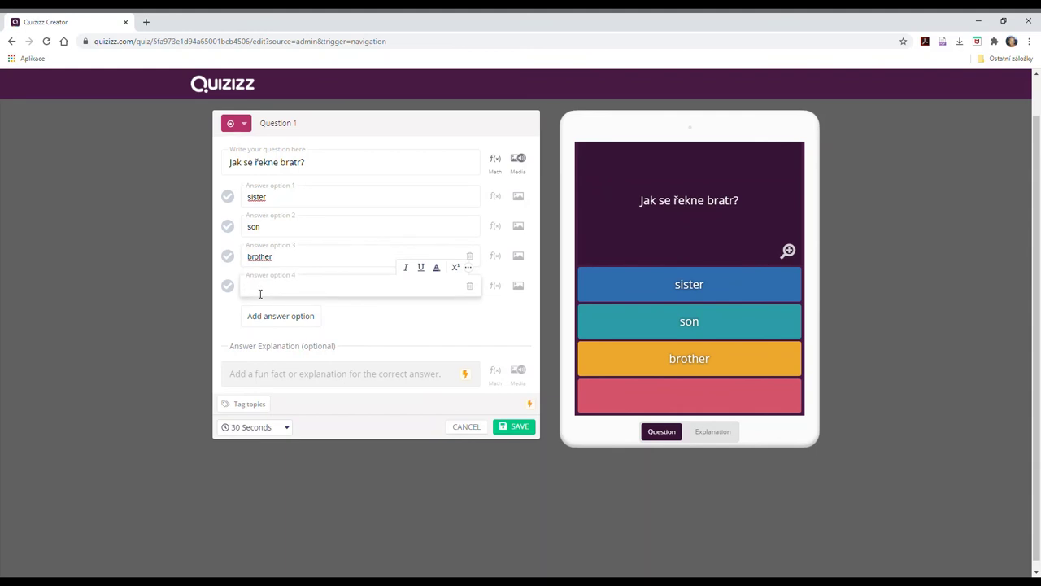
type("mom")
Add a fifth answer, 'father', and mark brother as the correct answer.
left_click(277, 318)
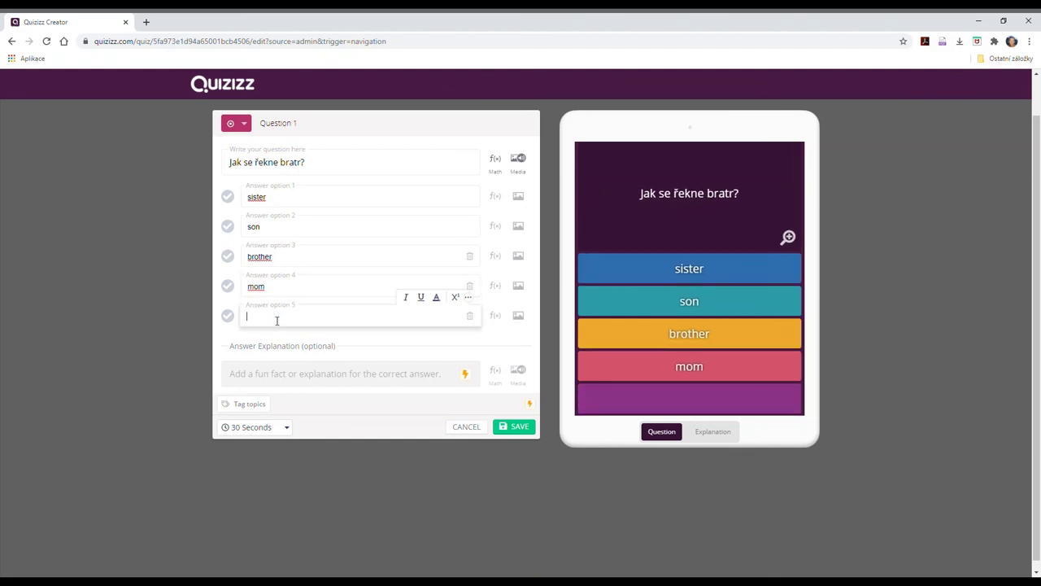
type("father")
left_click(358, 347)
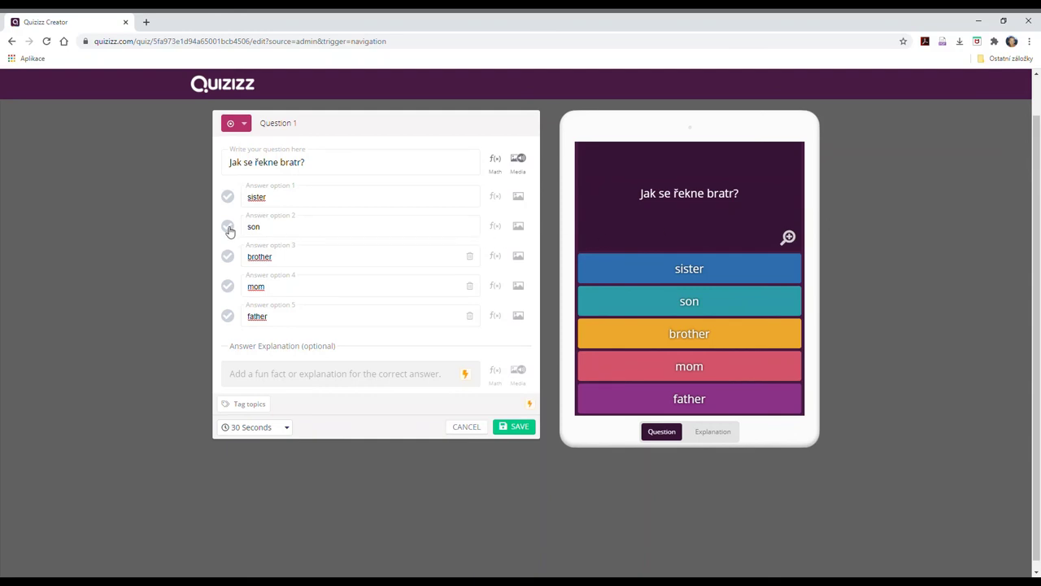
left_click(228, 257)
Save Question 1, then give it a 10 Seconds time limit and save it again.
left_click(519, 429)
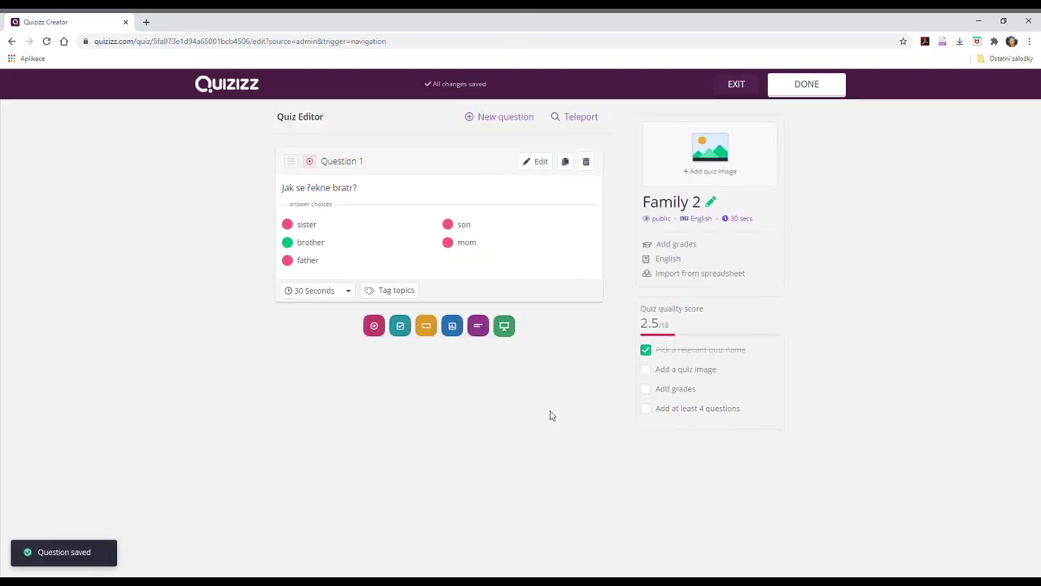
left_click(541, 163)
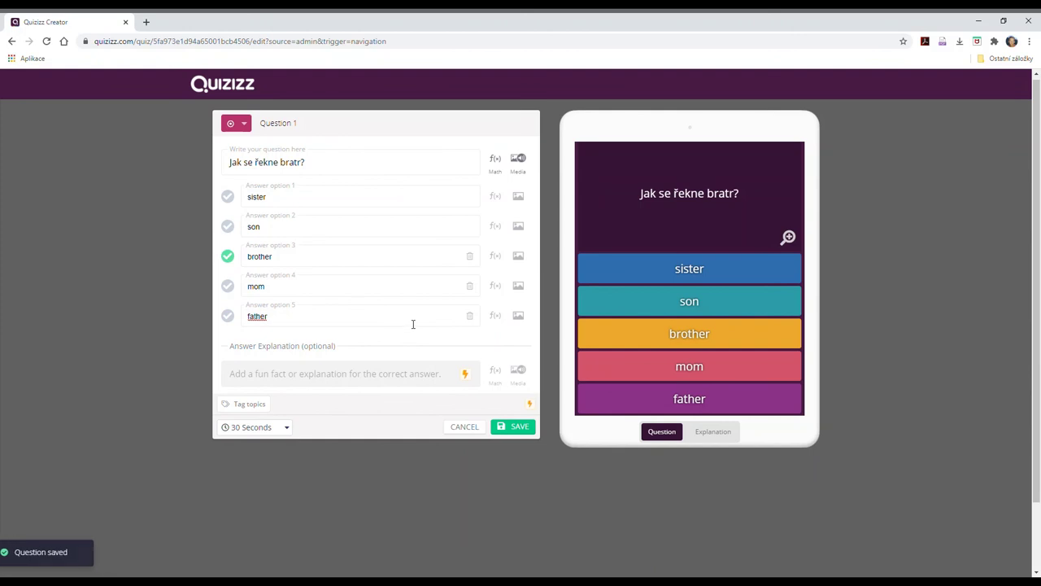
left_click(274, 429)
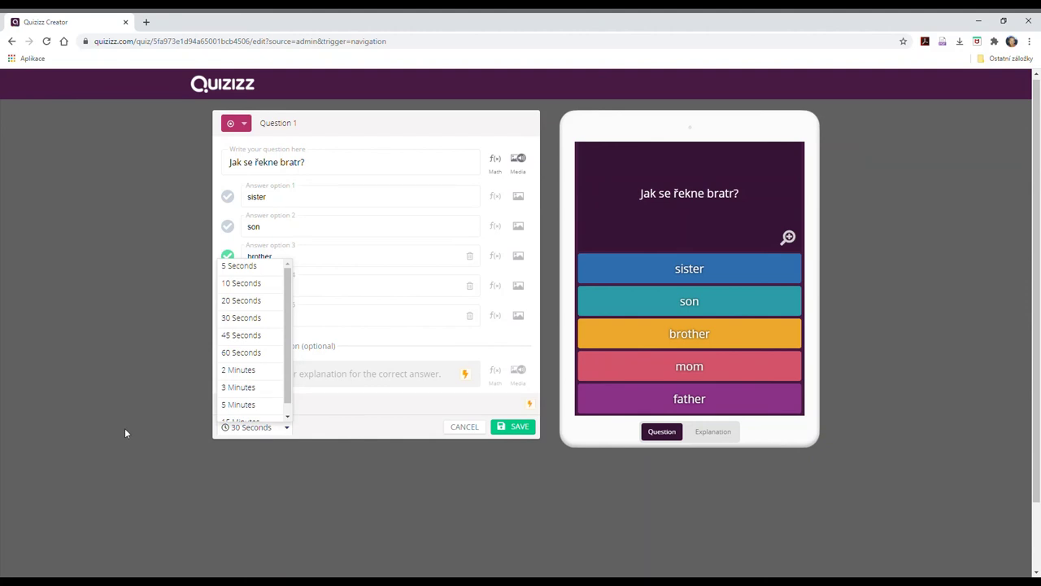
left_click(394, 432)
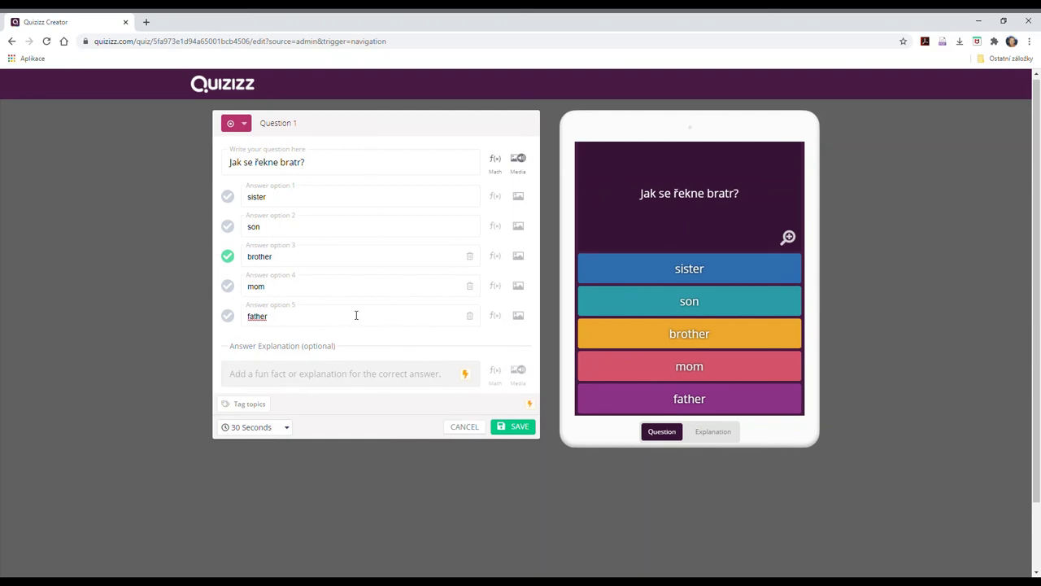
left_click(276, 433)
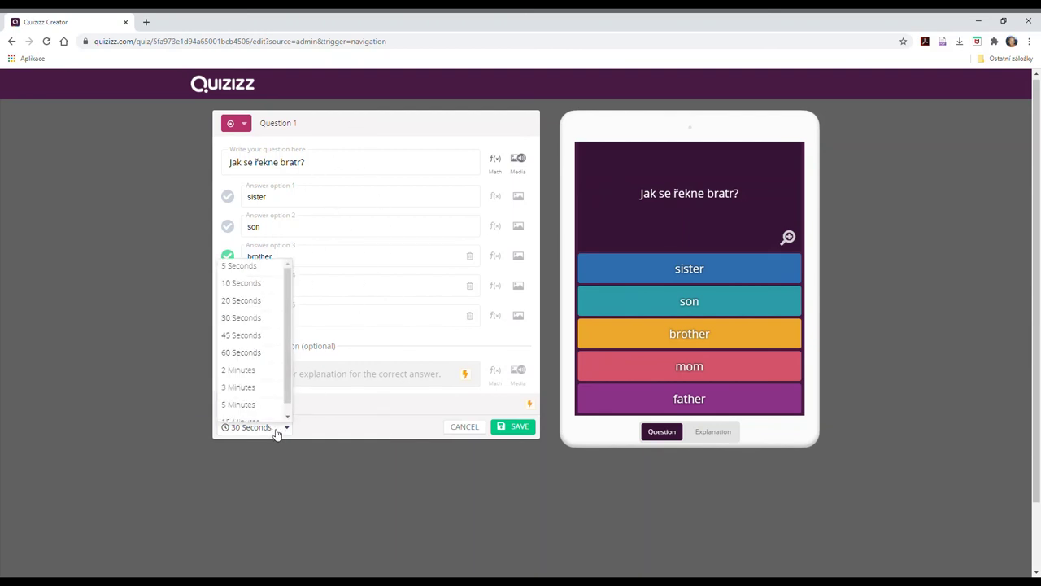
left_click(249, 285)
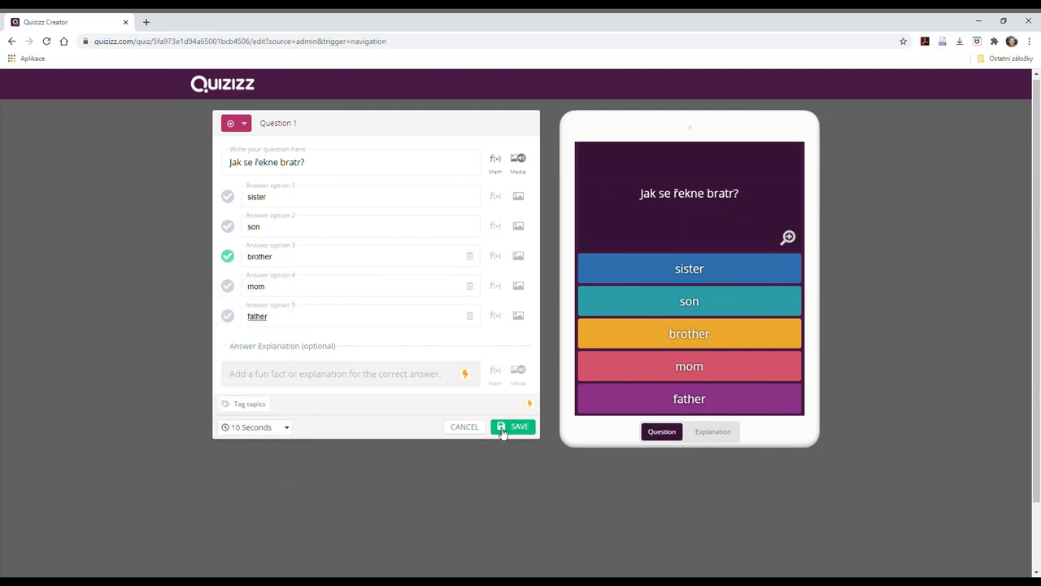
left_click(519, 427)
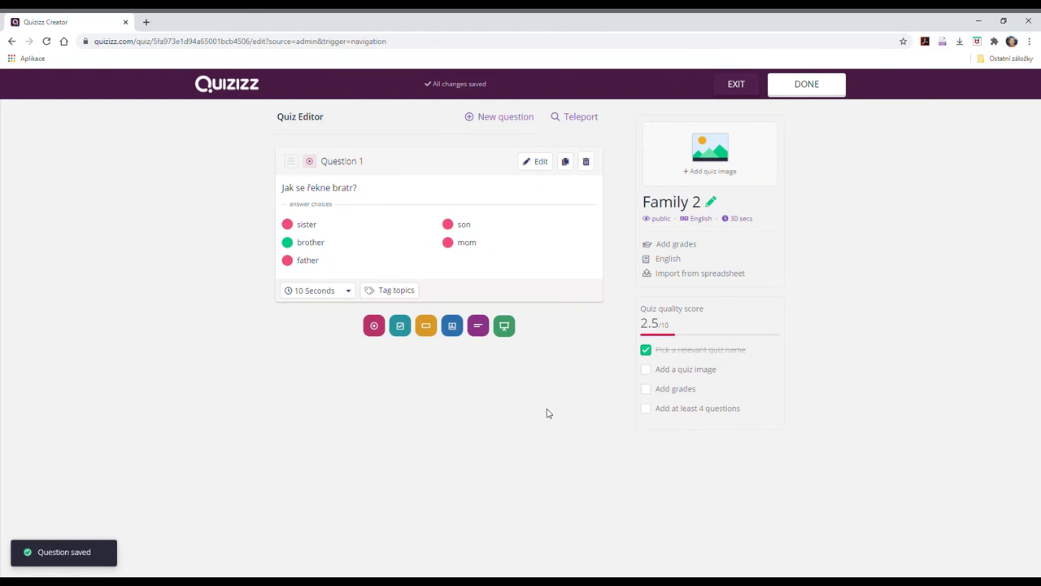
Start a new multiple-choice question titled 'Jak se řekne sestra?'.
left_click(374, 326)
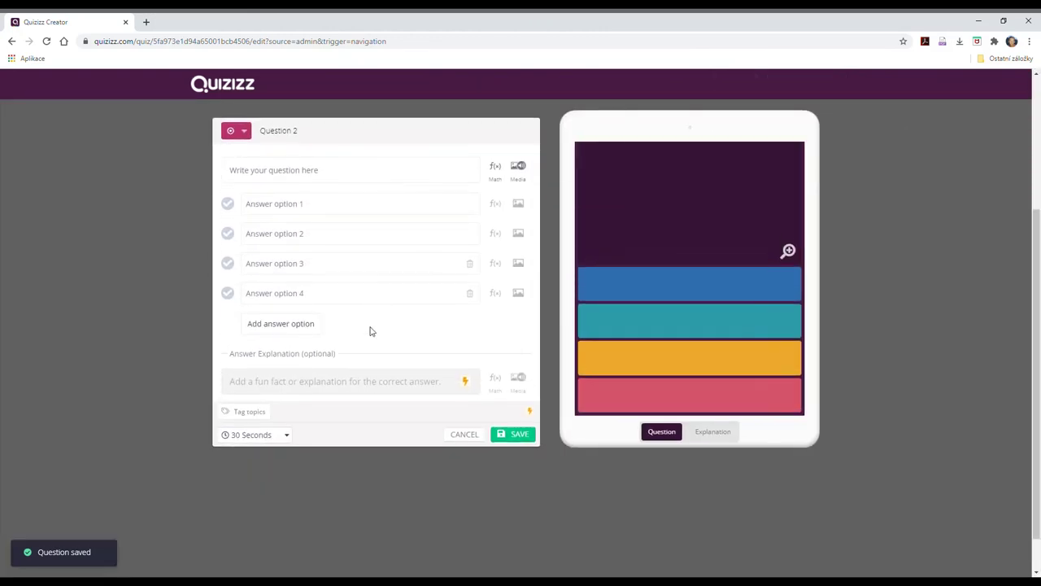
left_click(286, 163)
type("Ja")
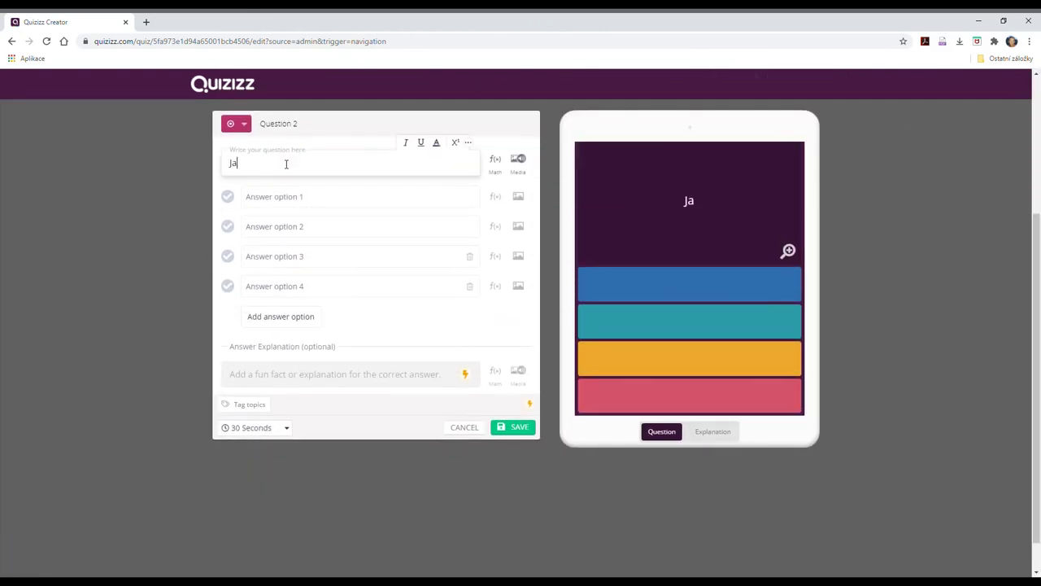
type("k se řekne ses")
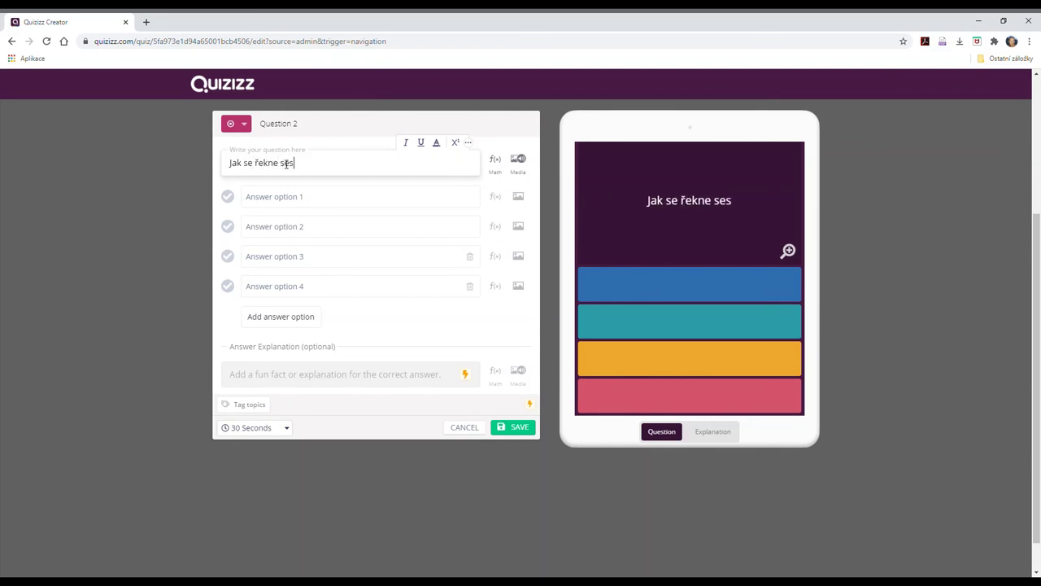
type("tra?")
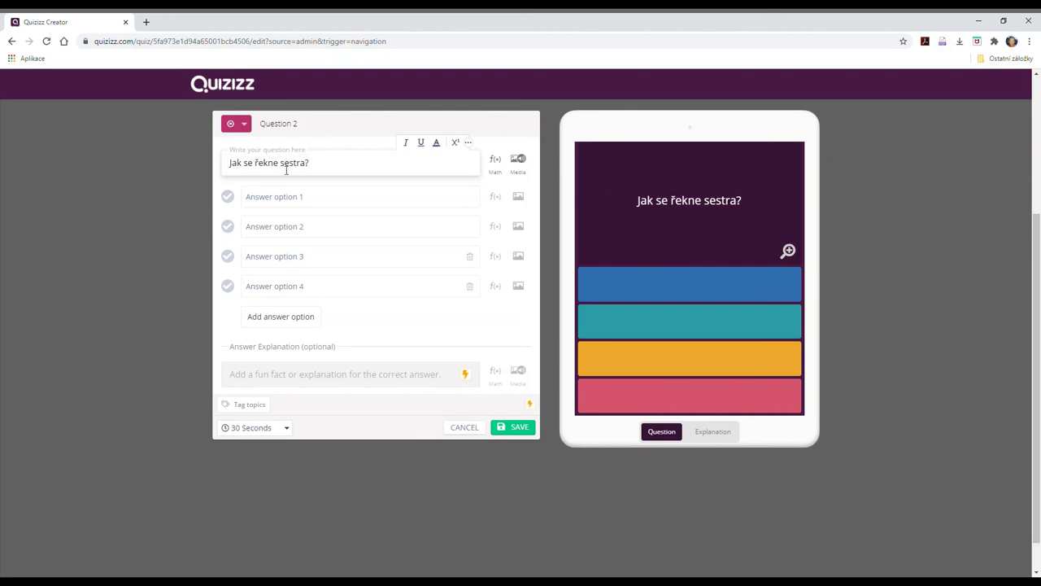
Fill in the answer options aunt, mother, Jane and sister.
left_click(285, 200)
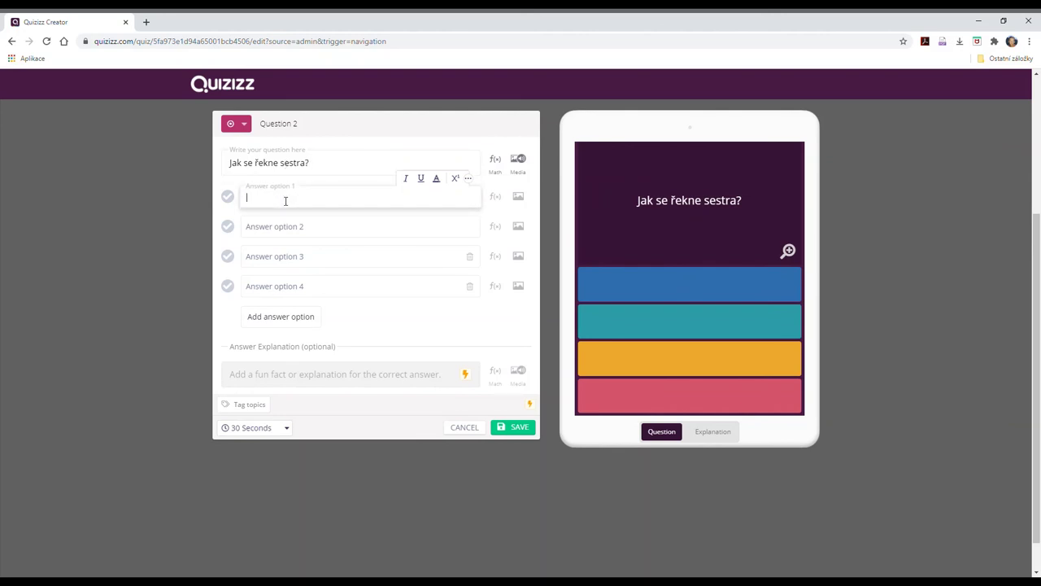
type("aunt")
left_click(264, 228)
type("moterr")
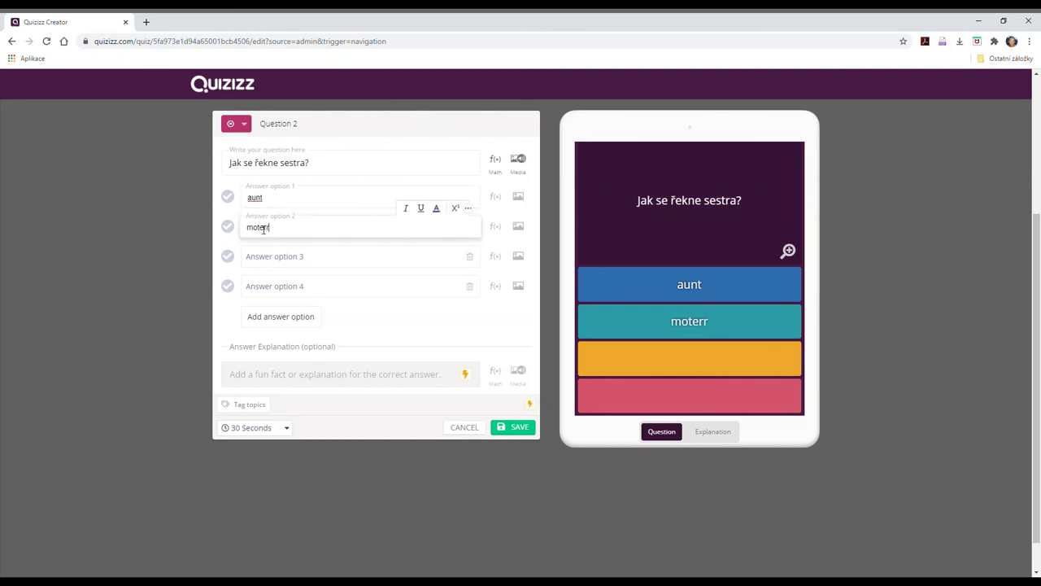
key("BackSpace")
key("BackSpace")
key("BackSpace")
type("her")
left_click(257, 264)
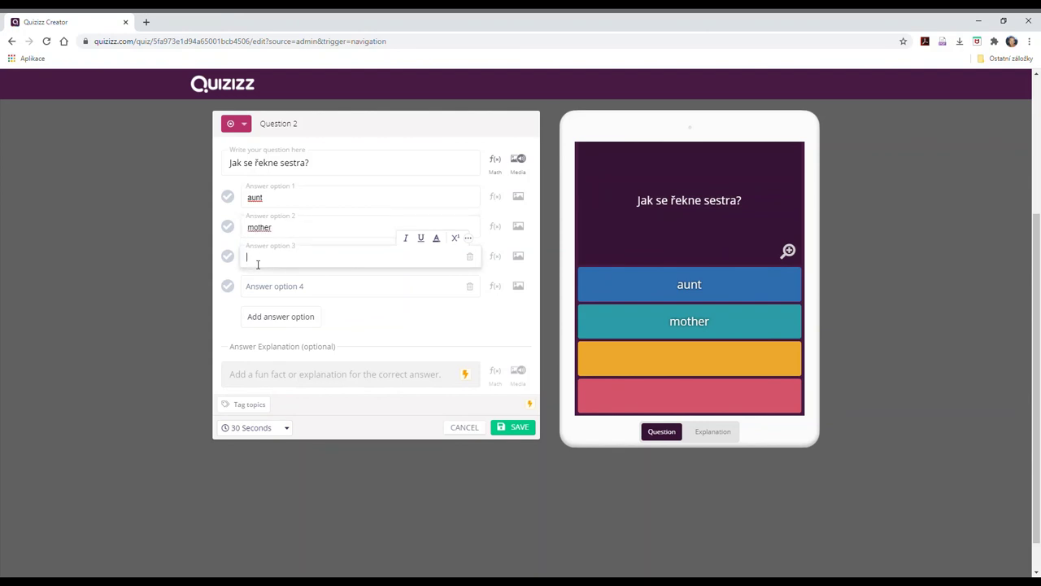
type("Jane")
left_click(259, 287)
type("si")
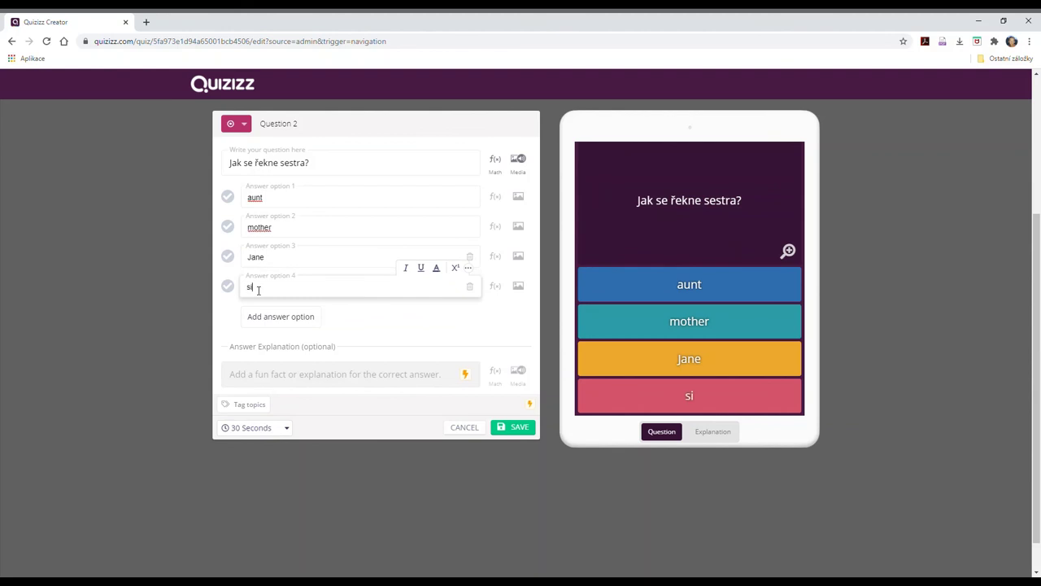
type("ster")
Mark sister as the correct answer and save Question 2.
left_click(516, 428)
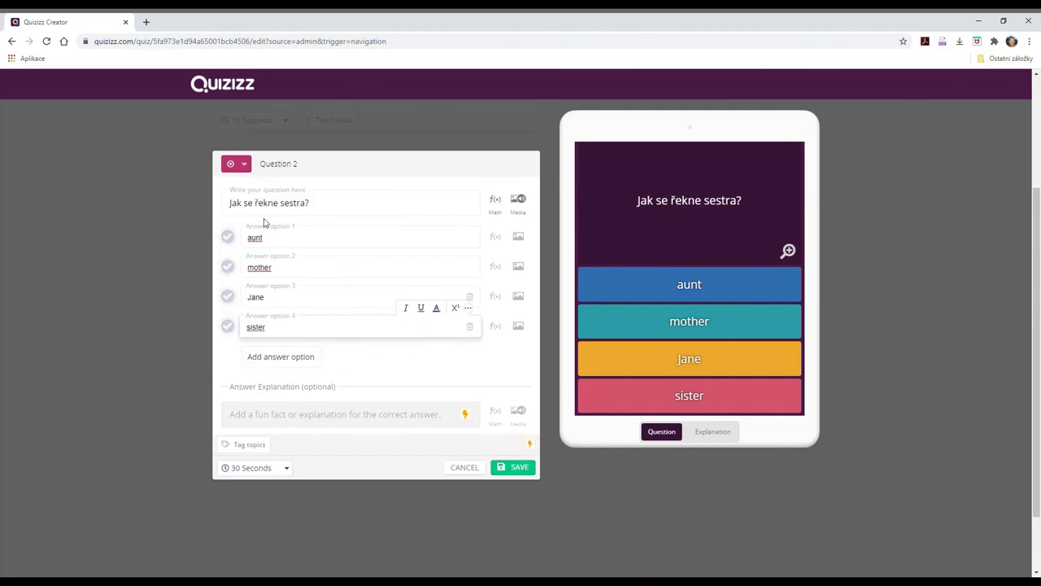
left_click(228, 328)
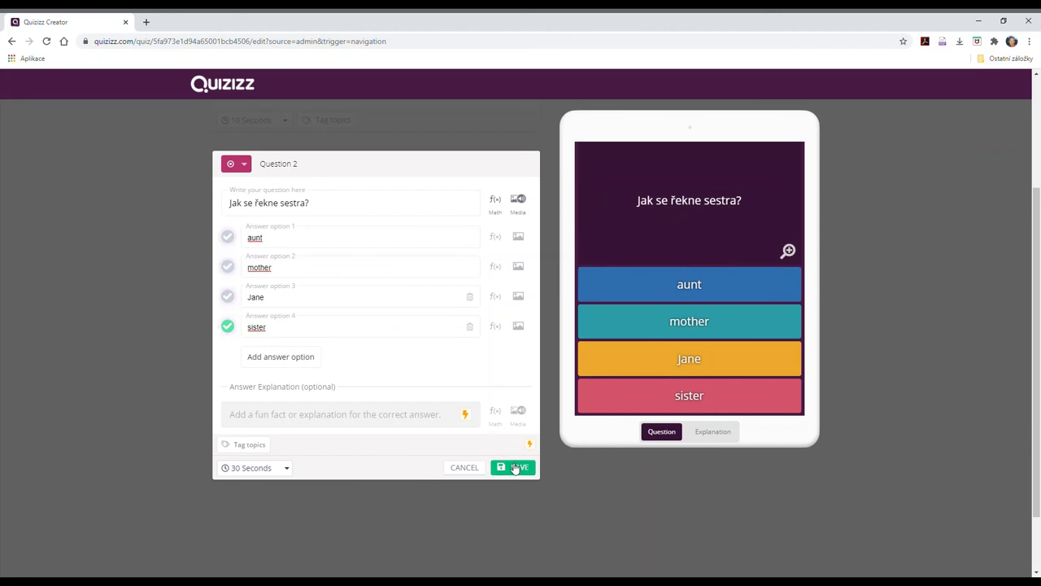
left_click(515, 467)
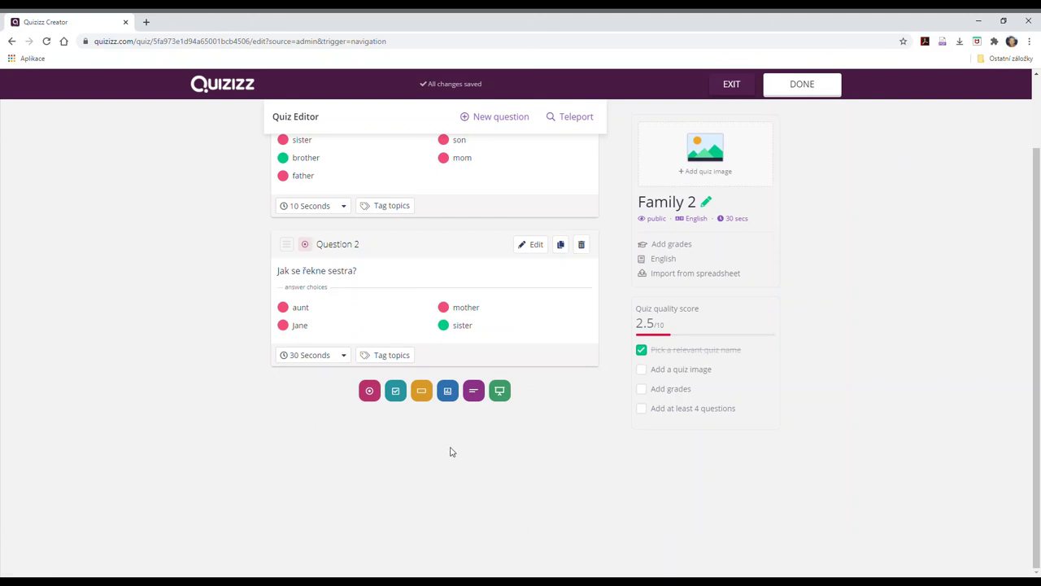
Finish Family 2 with grade set to 2nd, visibility kept Public, and save the details.
scroll(550, 416, "up", 1)
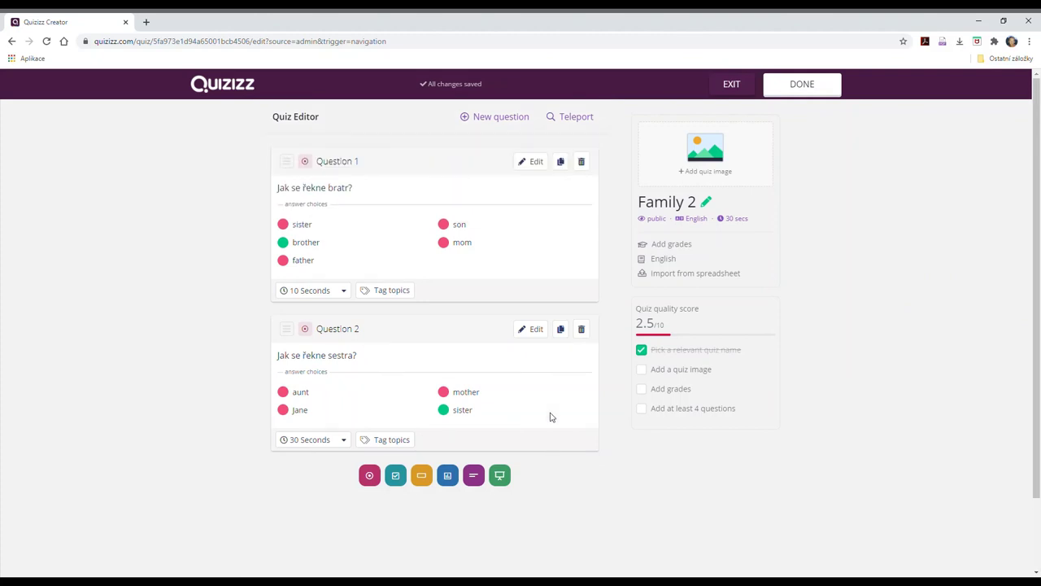
left_click(812, 86)
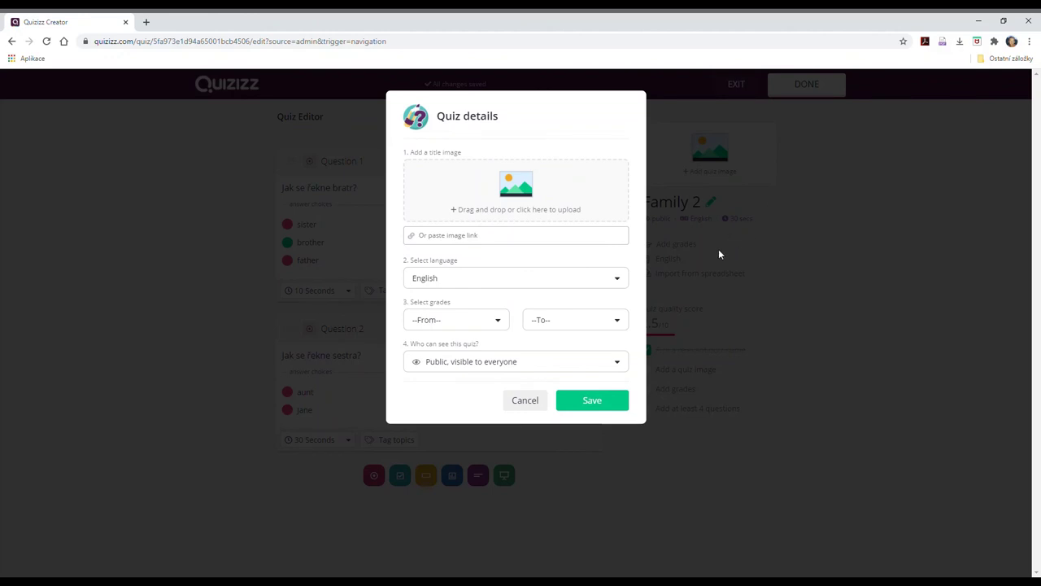
left_click(498, 322)
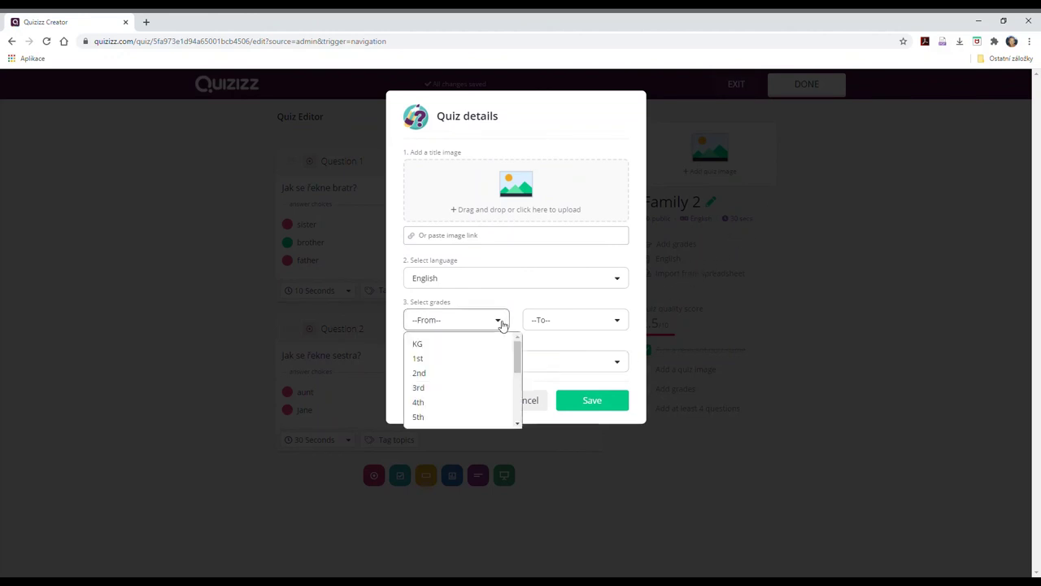
left_click(446, 374)
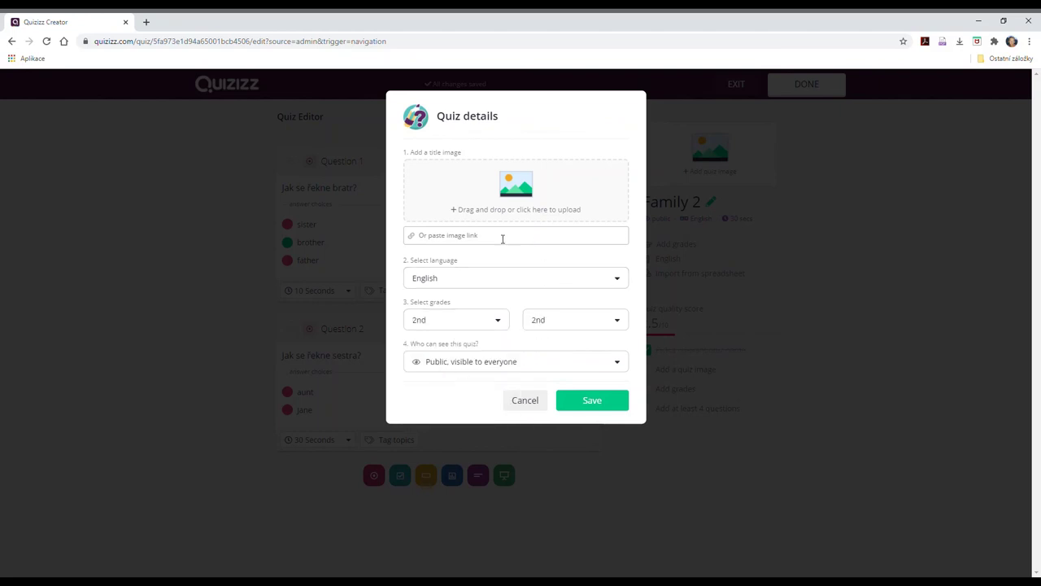
left_click(585, 367)
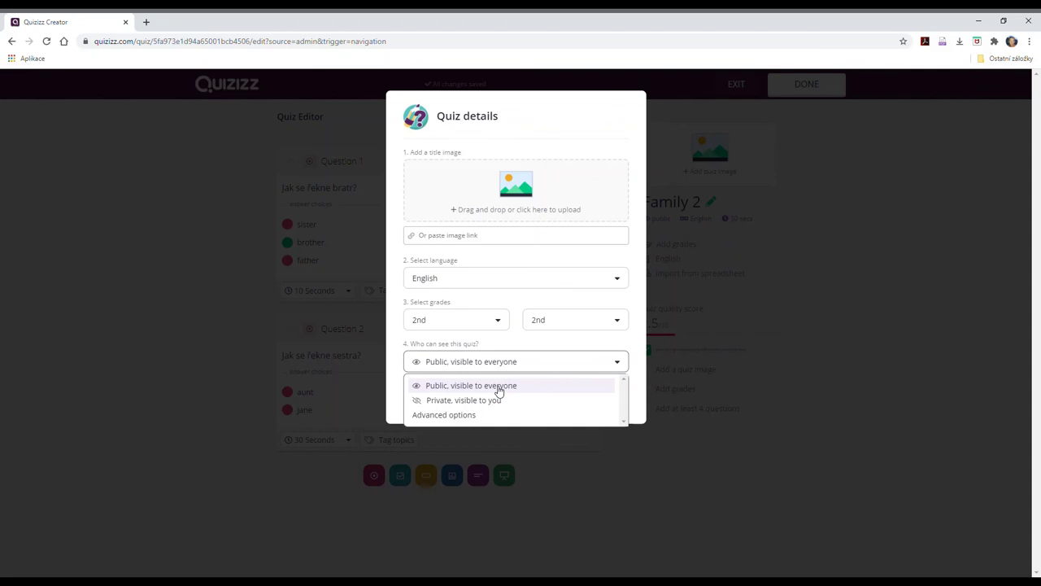
left_click(640, 394)
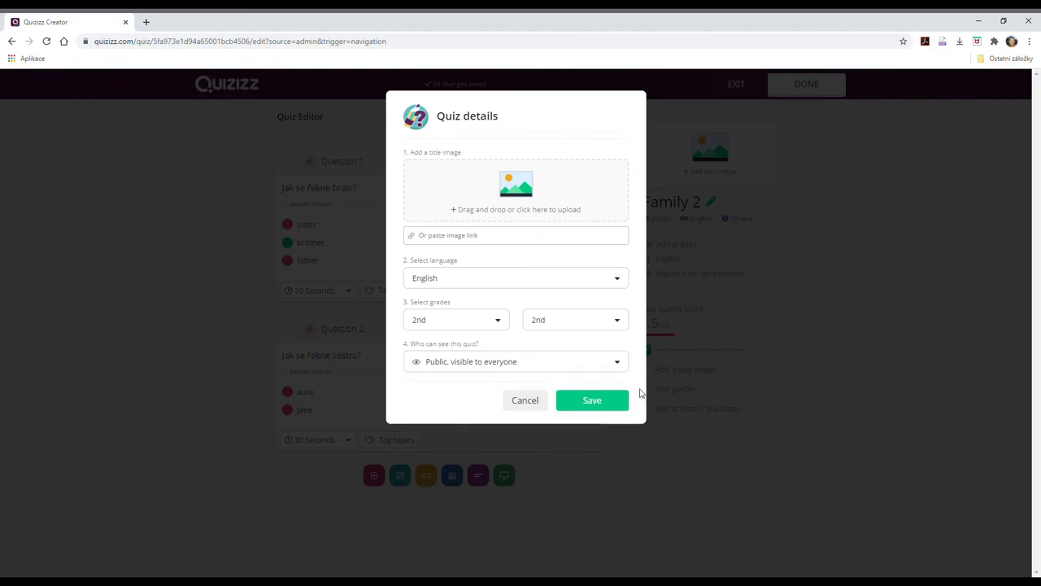
left_click(593, 403)
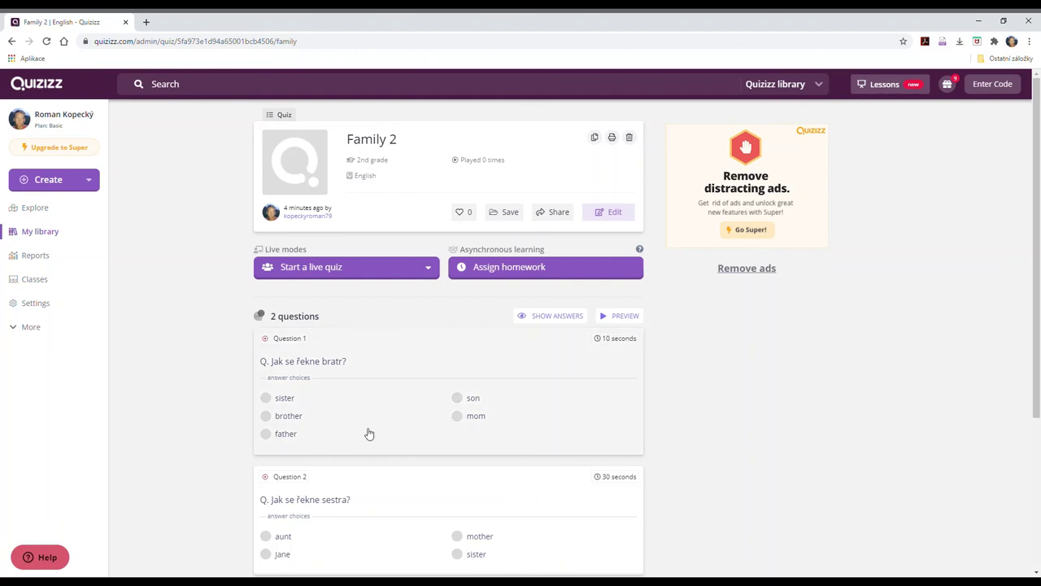
Save Family 2 into the AJ5 collection from its quiz page.
scroll(368, 433, "down", 3)
scroll(649, 386, "up", 3)
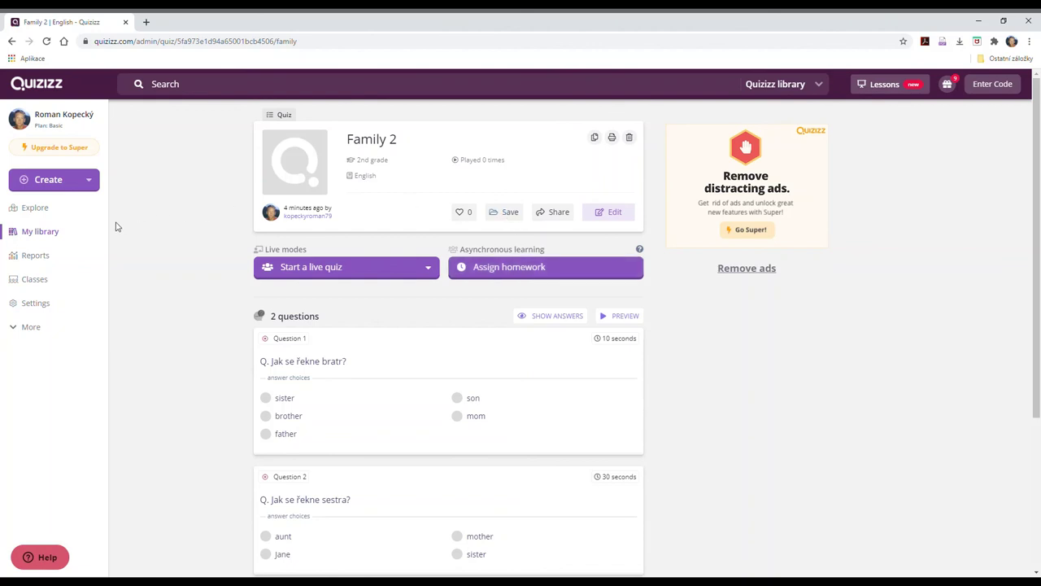
left_click(509, 213)
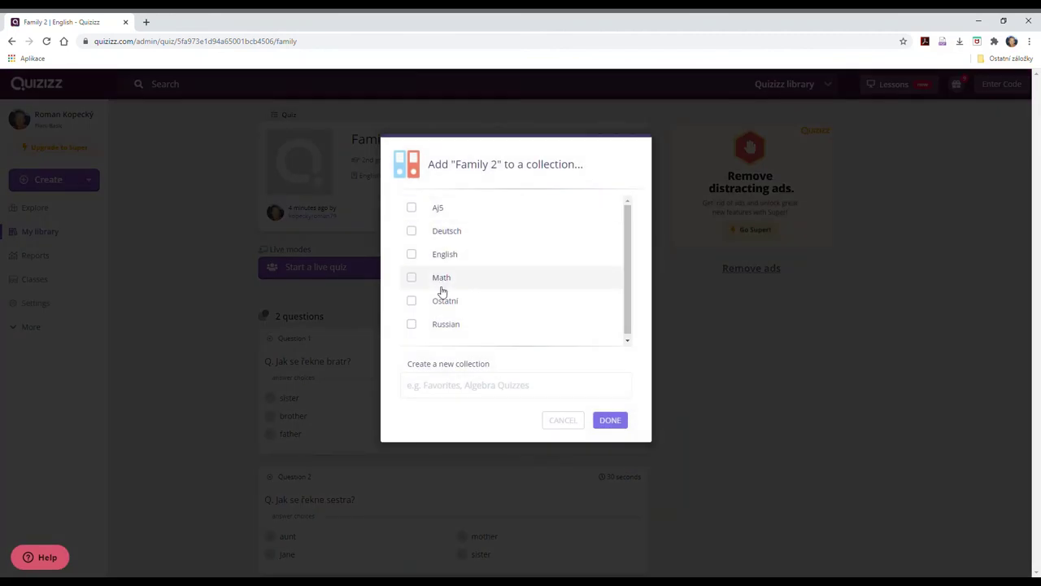
left_click(413, 209)
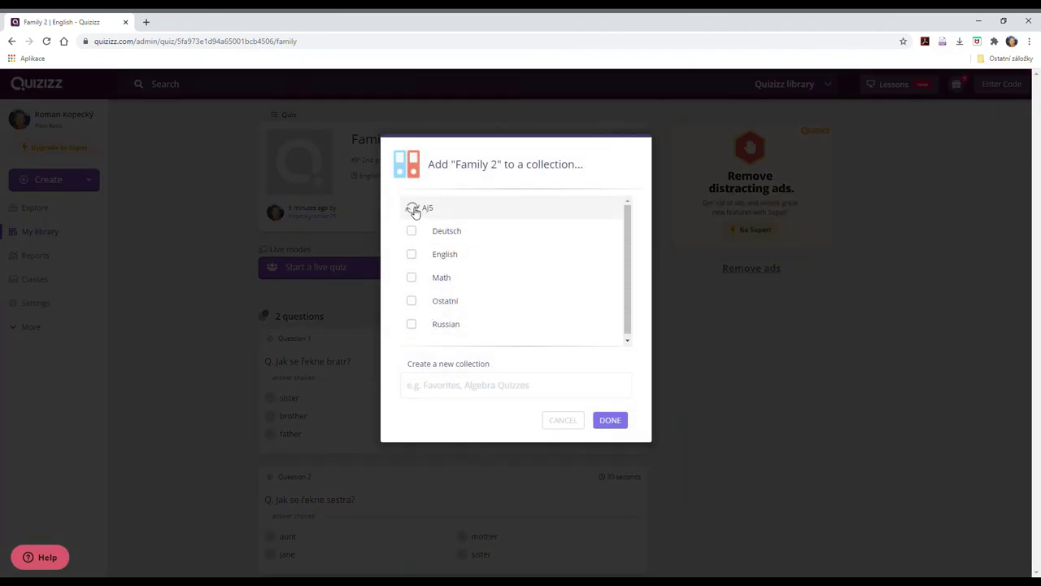
left_click(611, 422)
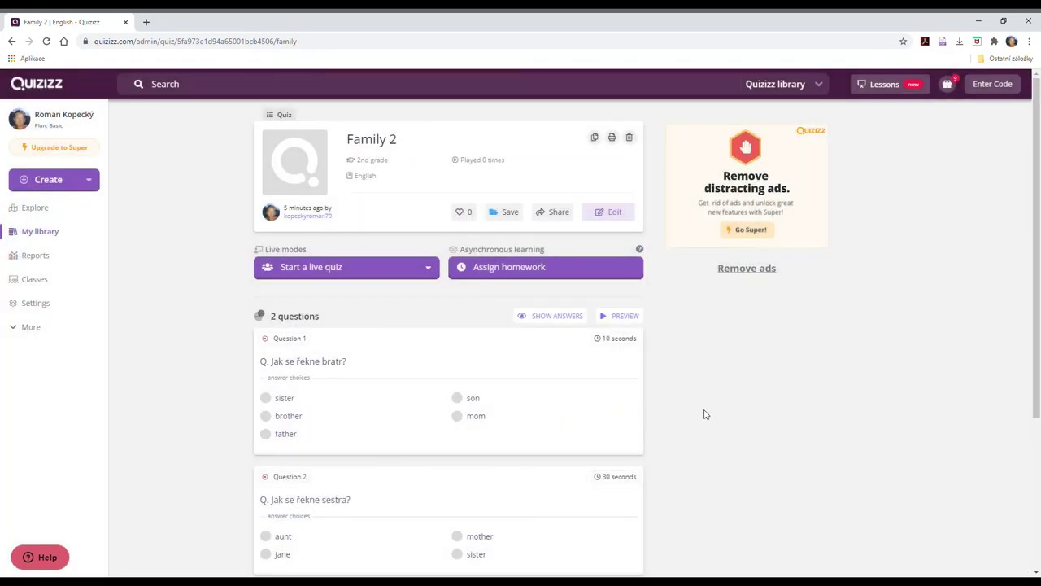